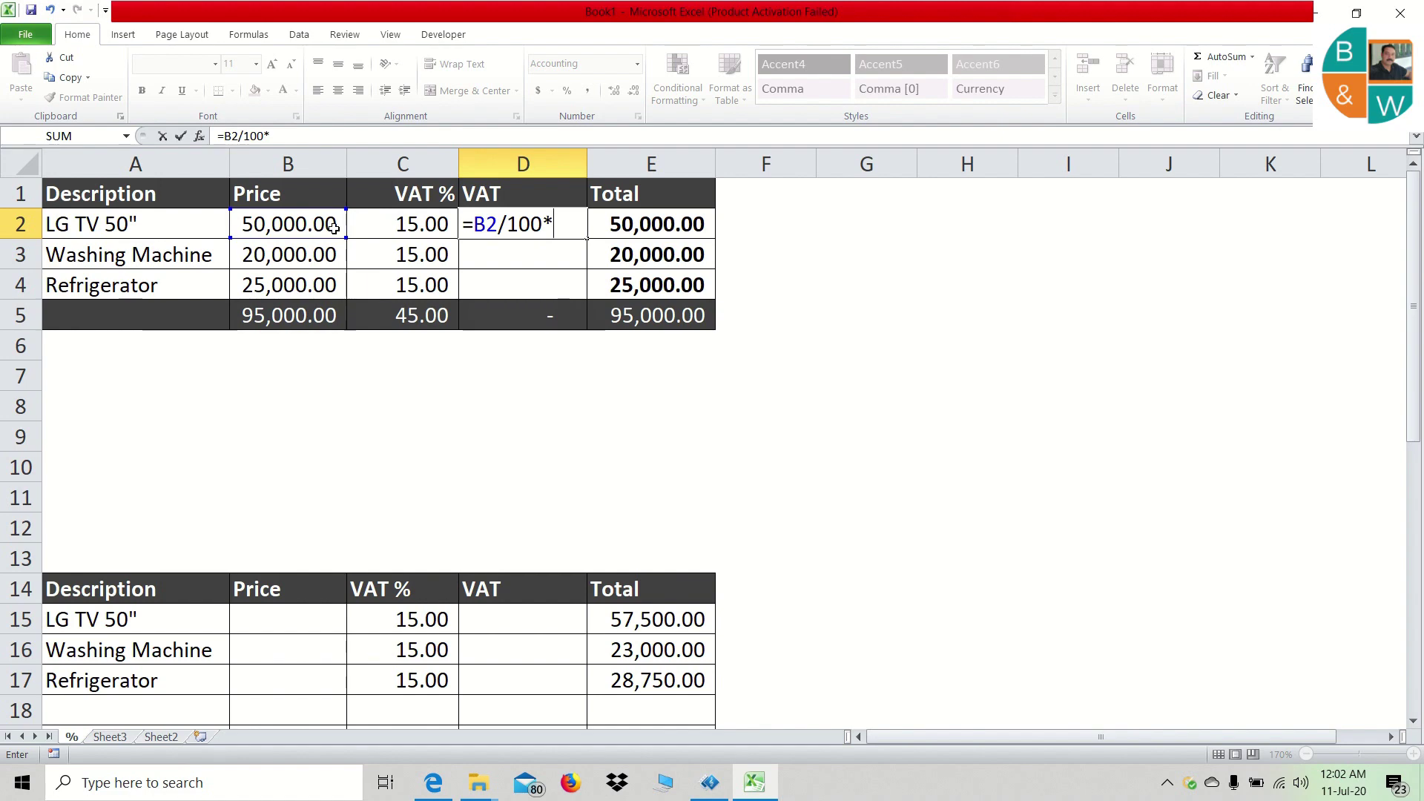
- Complete D2's VAT formula as =B2/100*C2, returning 7,500.00
left_click(420, 224)
key("Return")
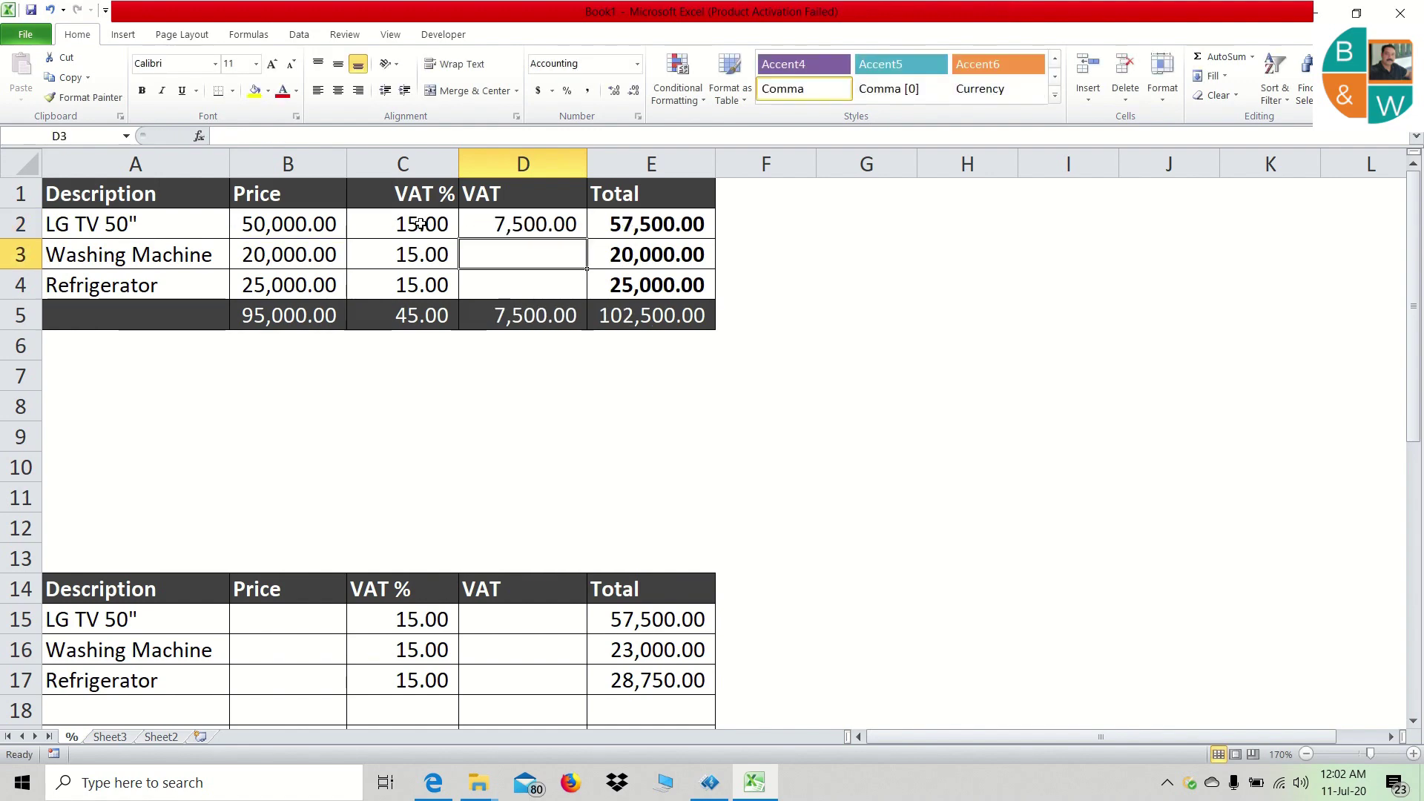
left_click(480, 227)
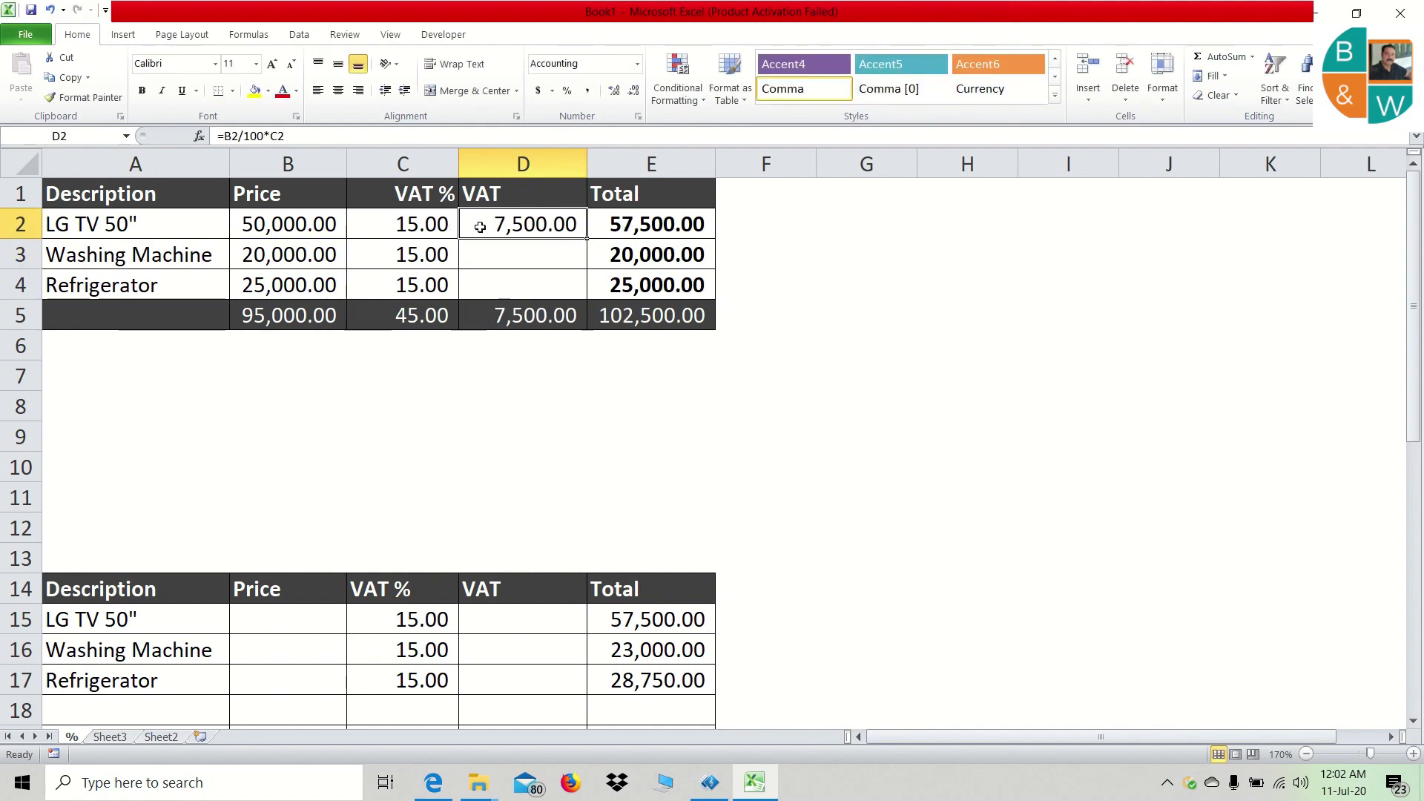
- Review the LG TV row's Price, VAT and Total formulas, with Total now 57,500.00
left_click(643, 227)
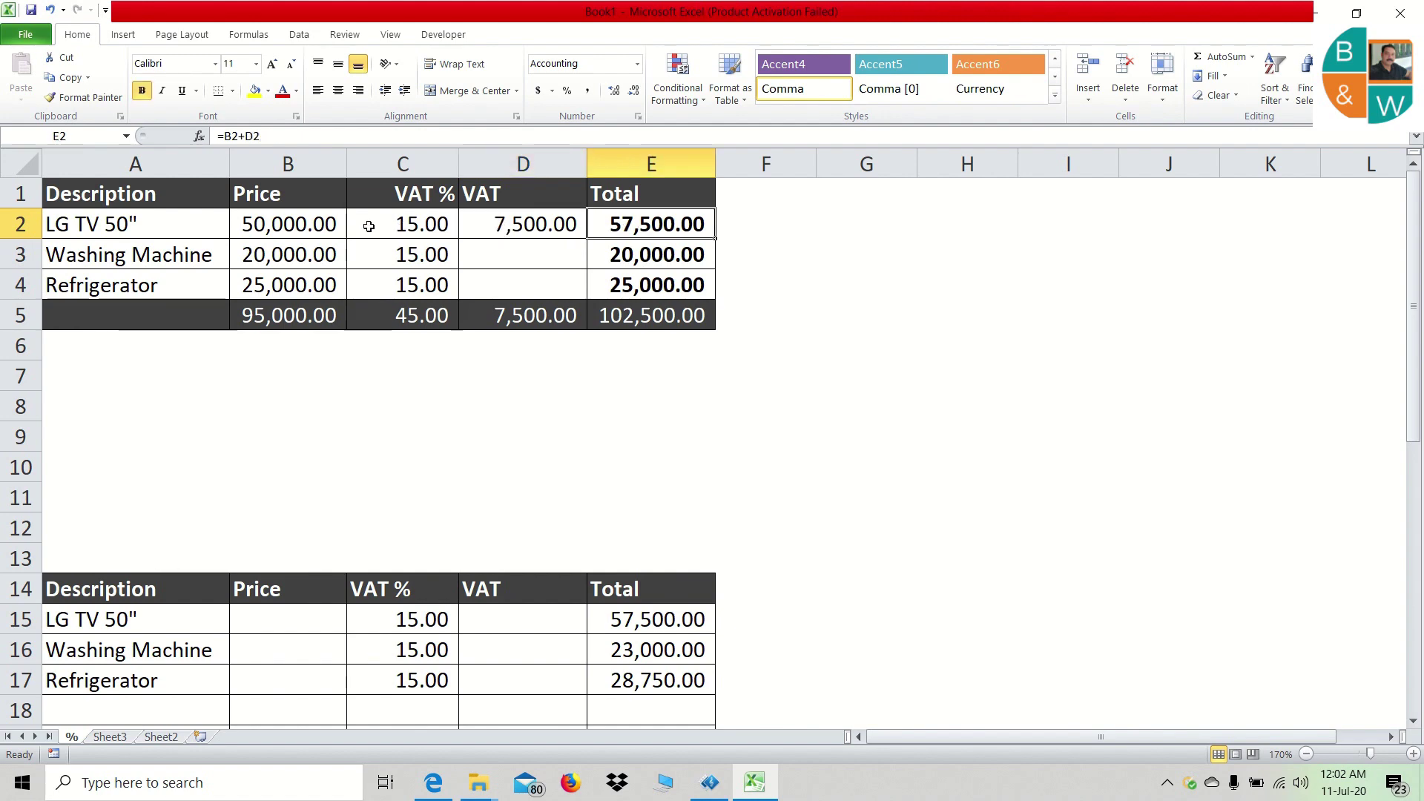
left_click(329, 227)
left_click(485, 227)
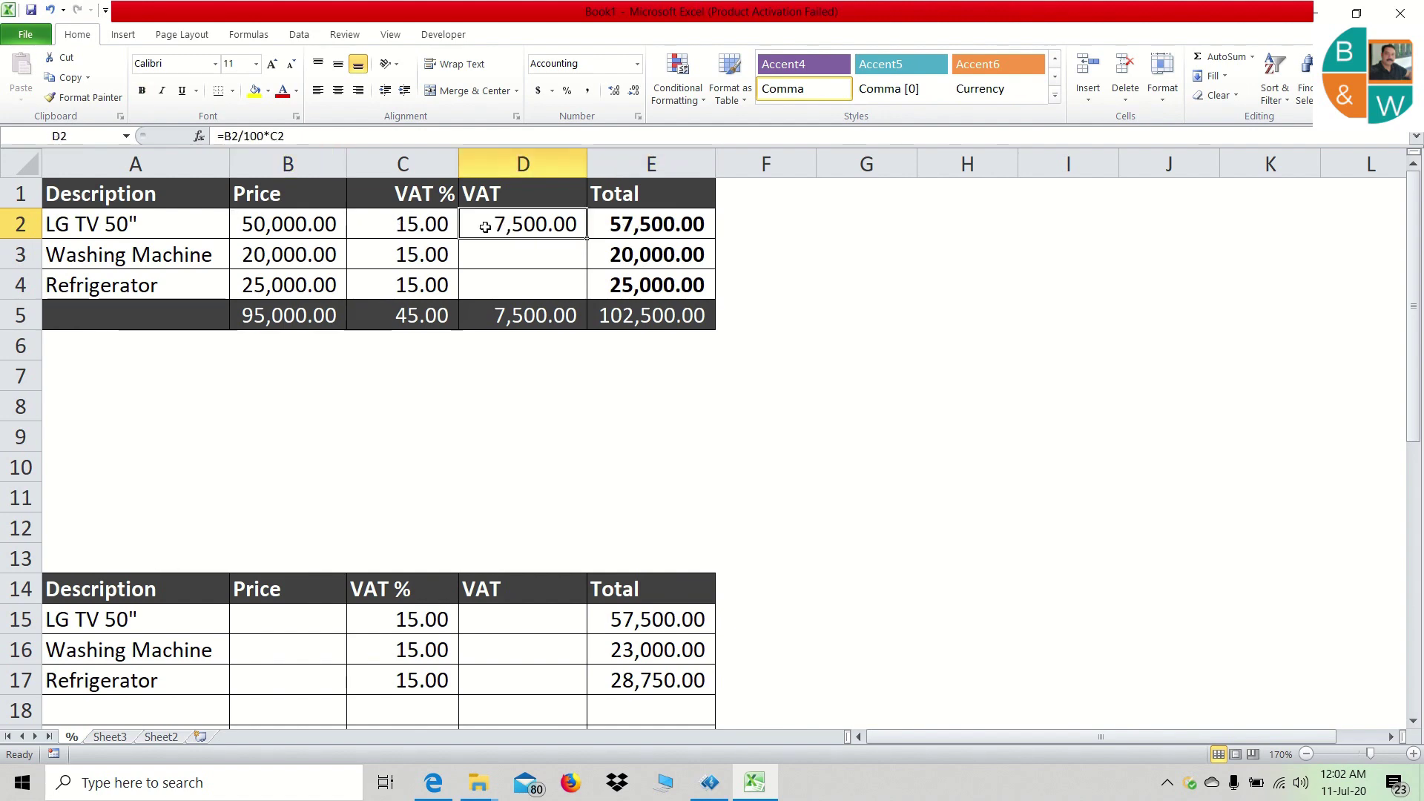
left_click(616, 227)
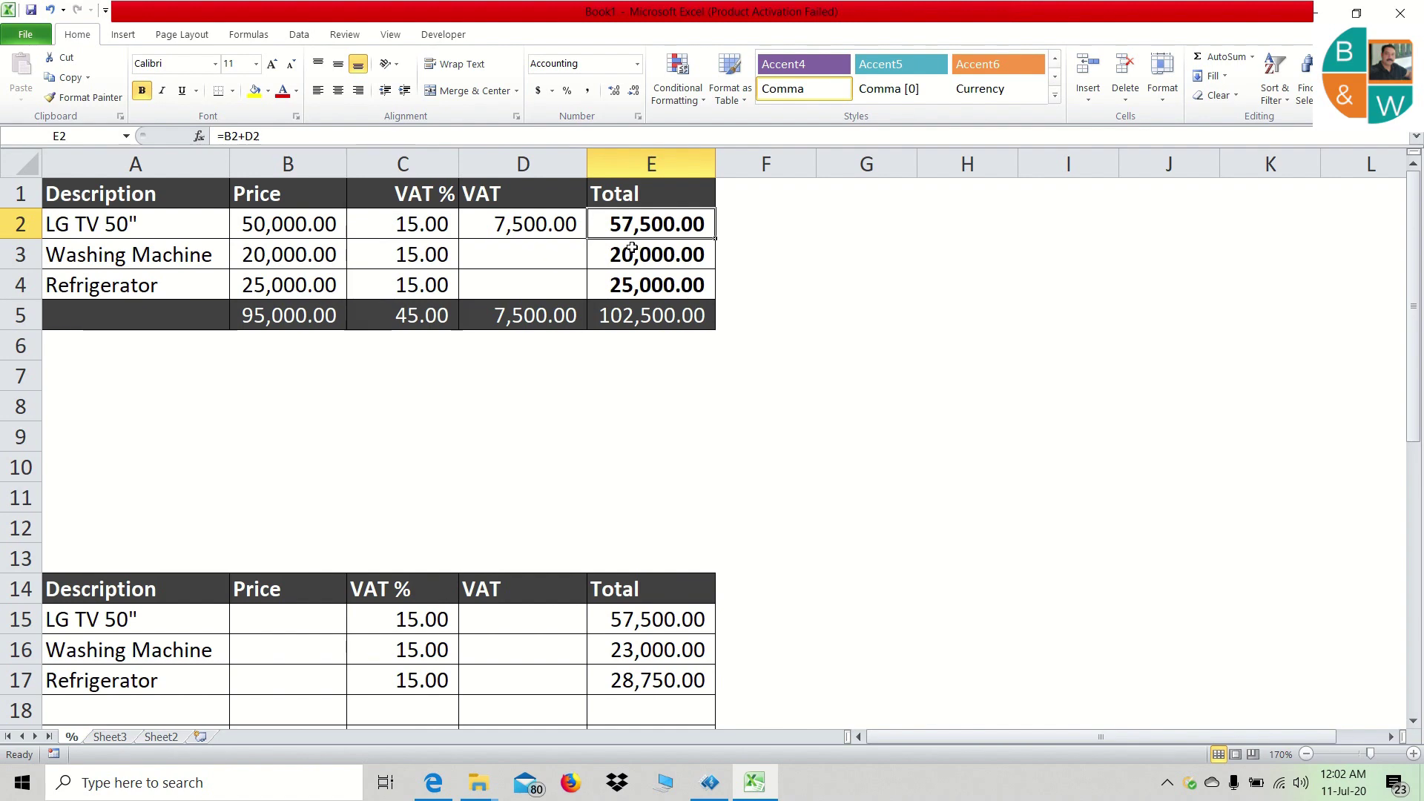
left_click(475, 261)
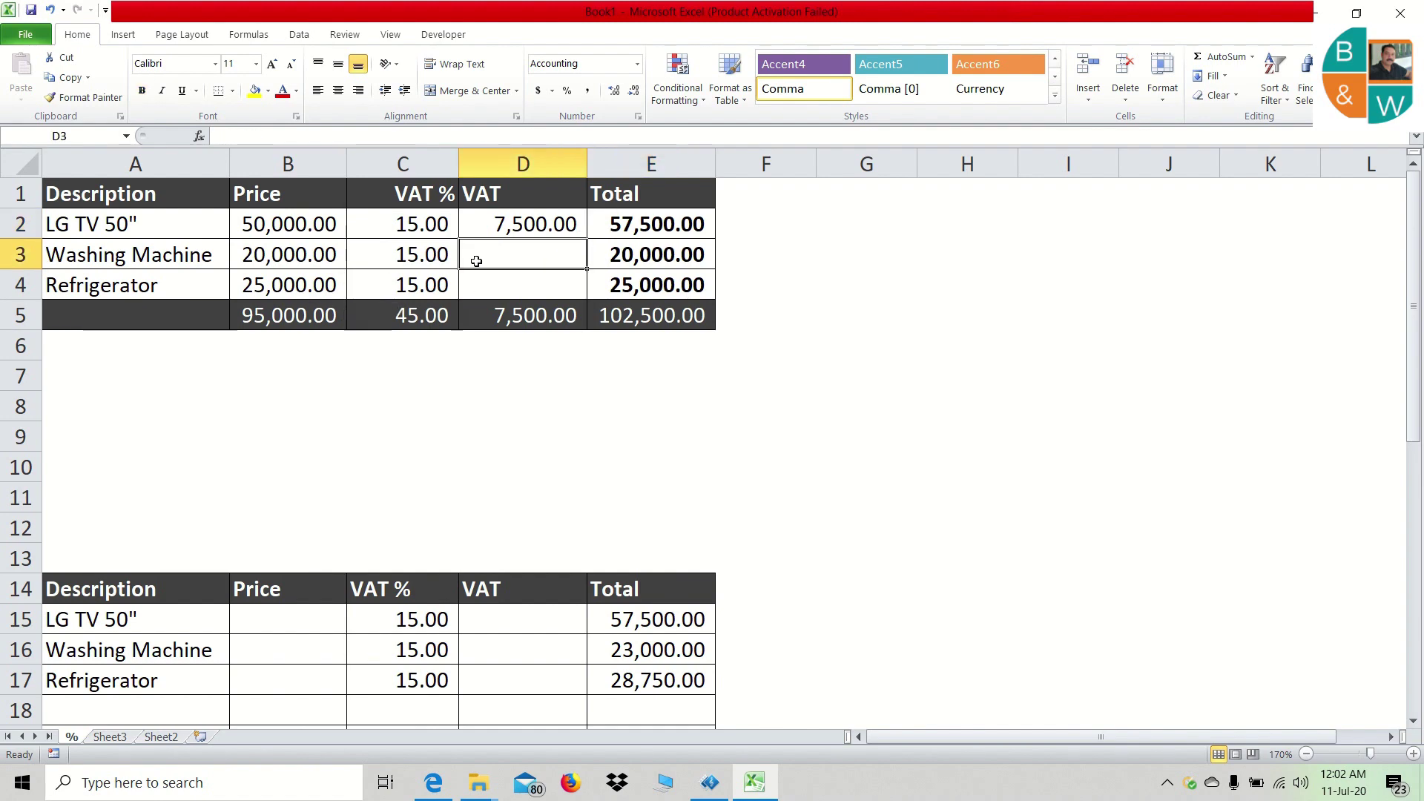
- Enter =B3/100*C3 in D3 (3,000.00) and fill it down to D4 for 3,750.00
type("=")
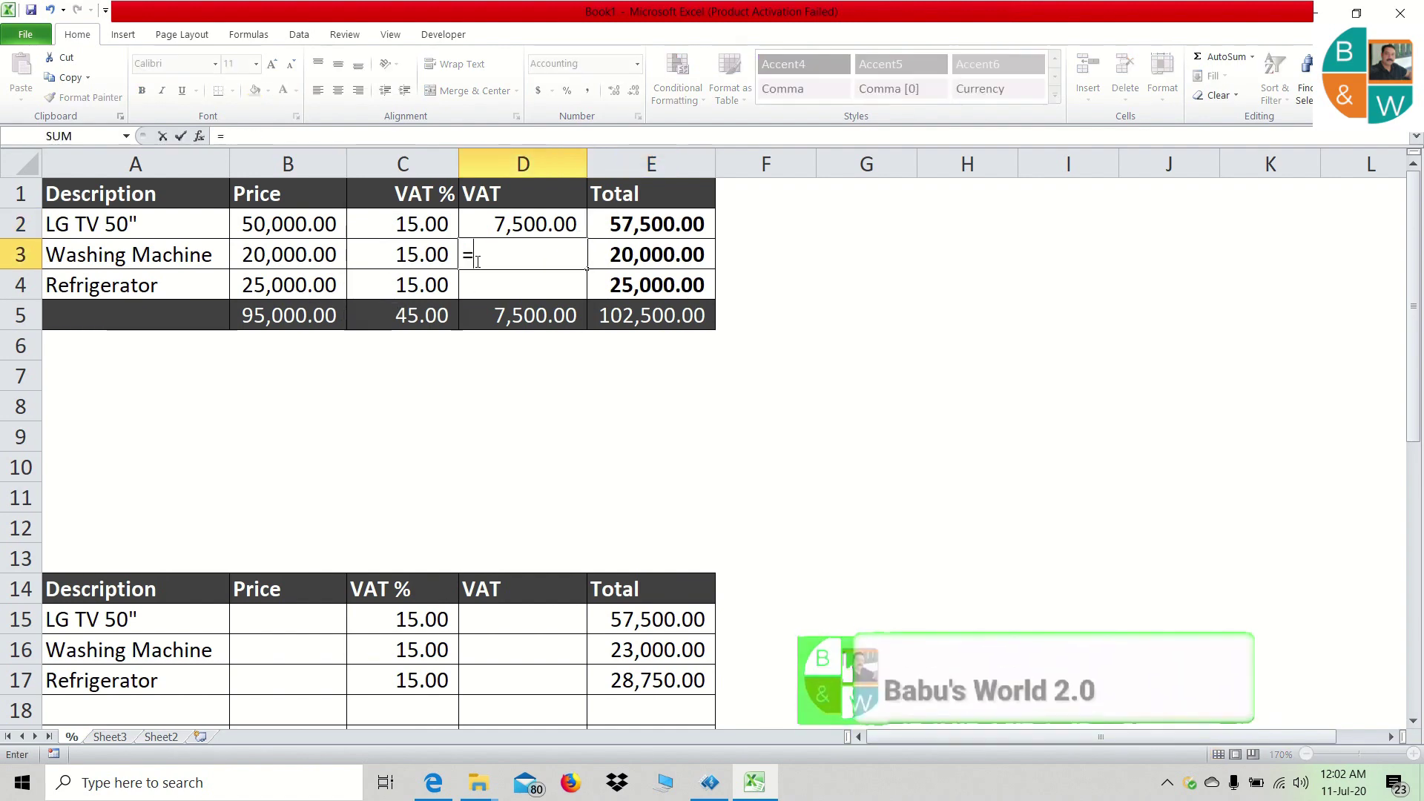
left_click(322, 252)
type("100")
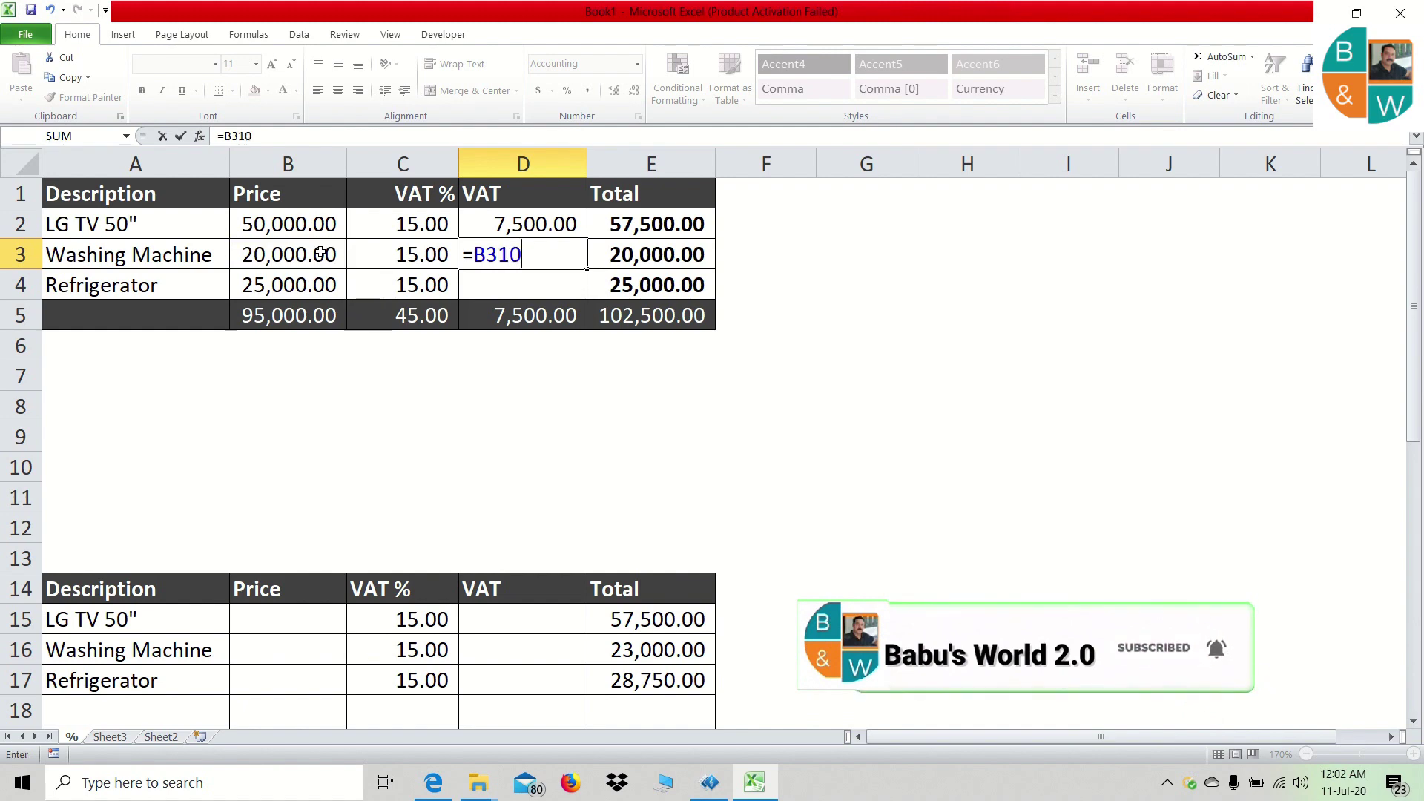
key("BackSpace")
key("BackSpace")
key("BackSpace")
type("/")
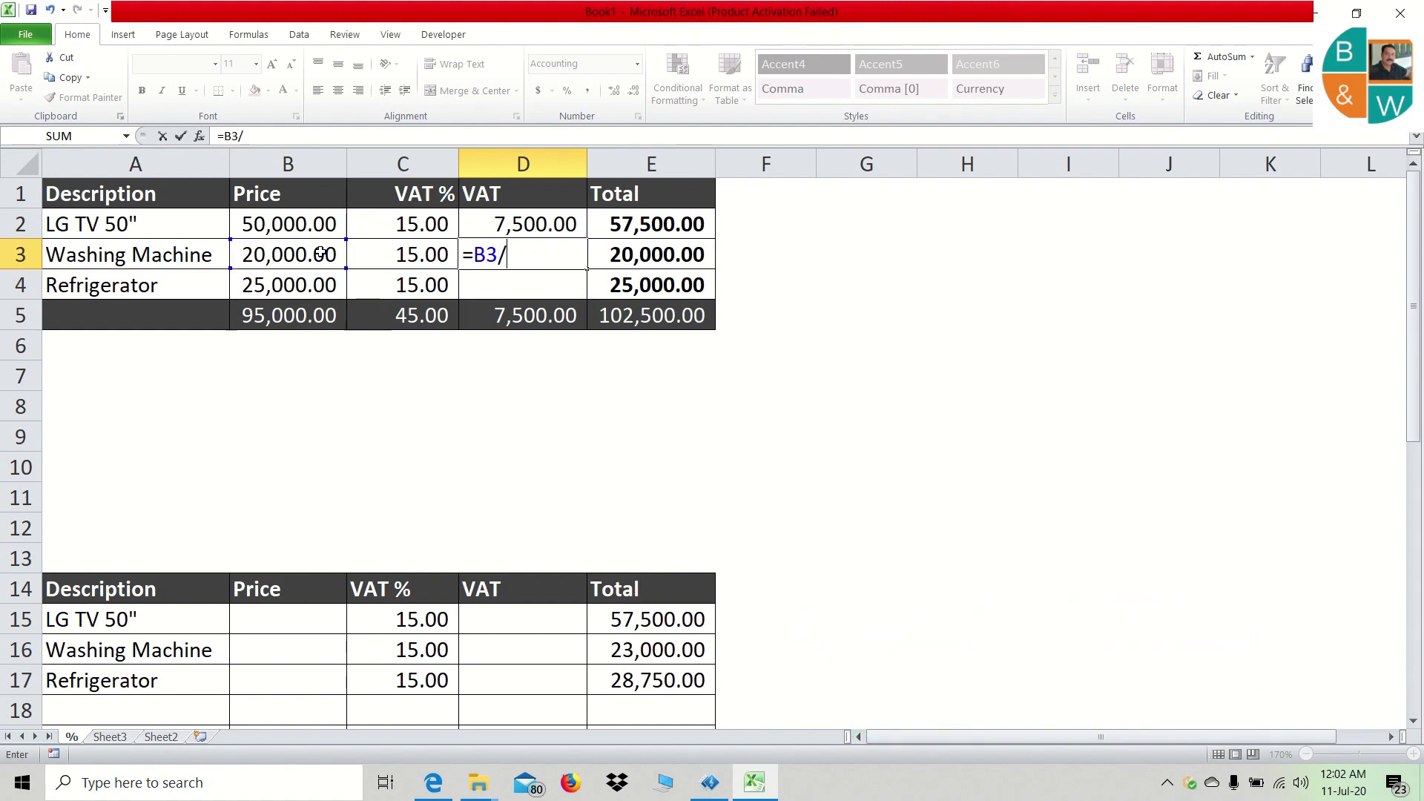
type("100*")
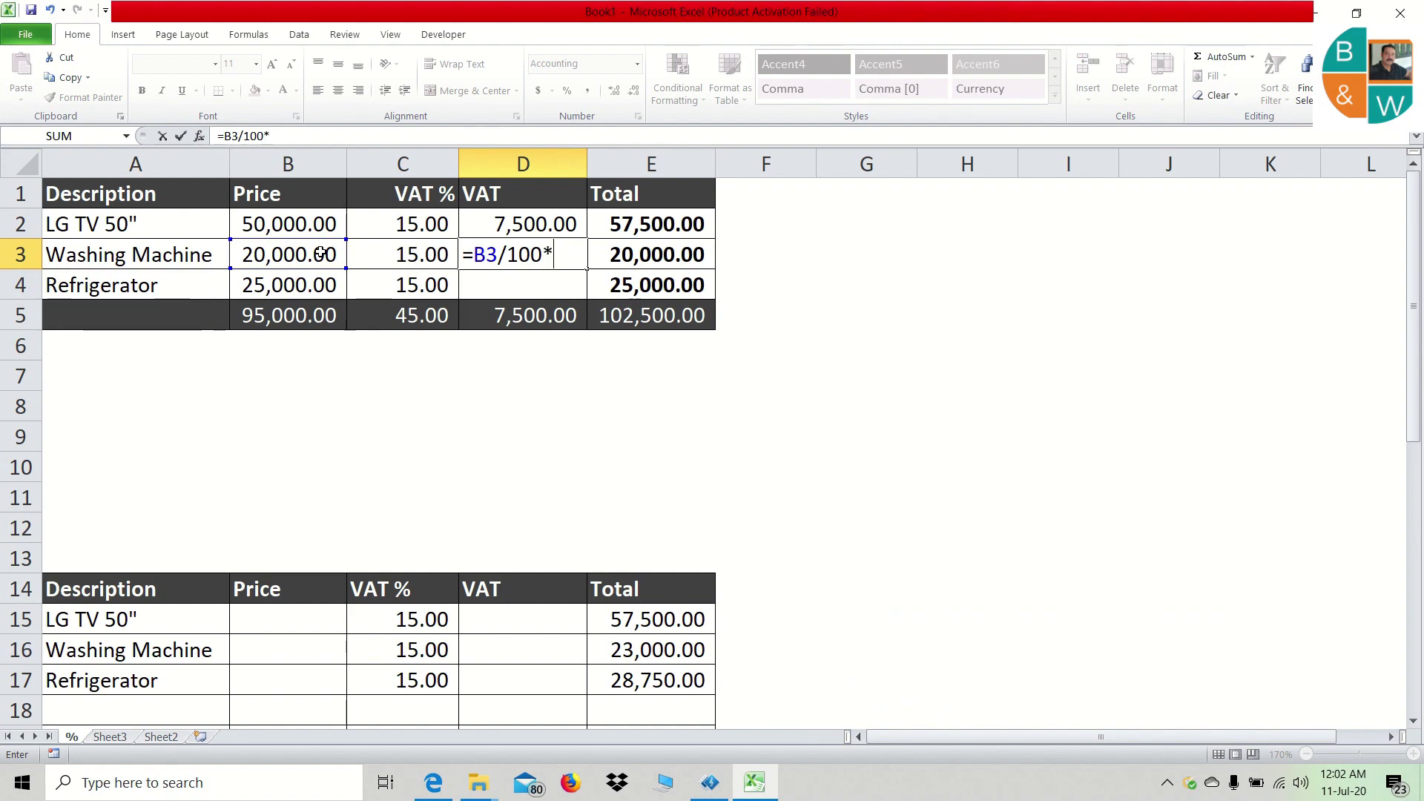
left_click(399, 261)
key("Return")
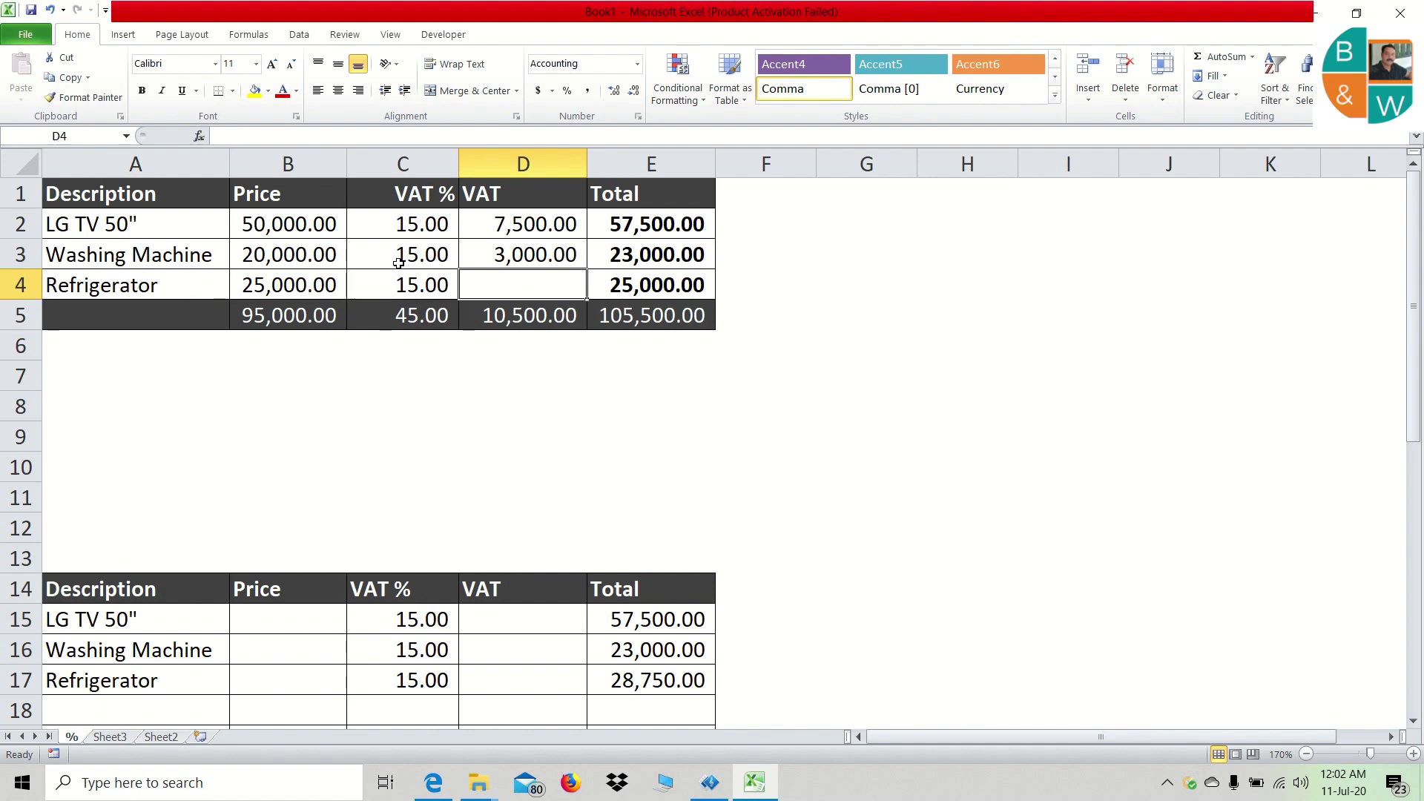
key("ctrl+d")
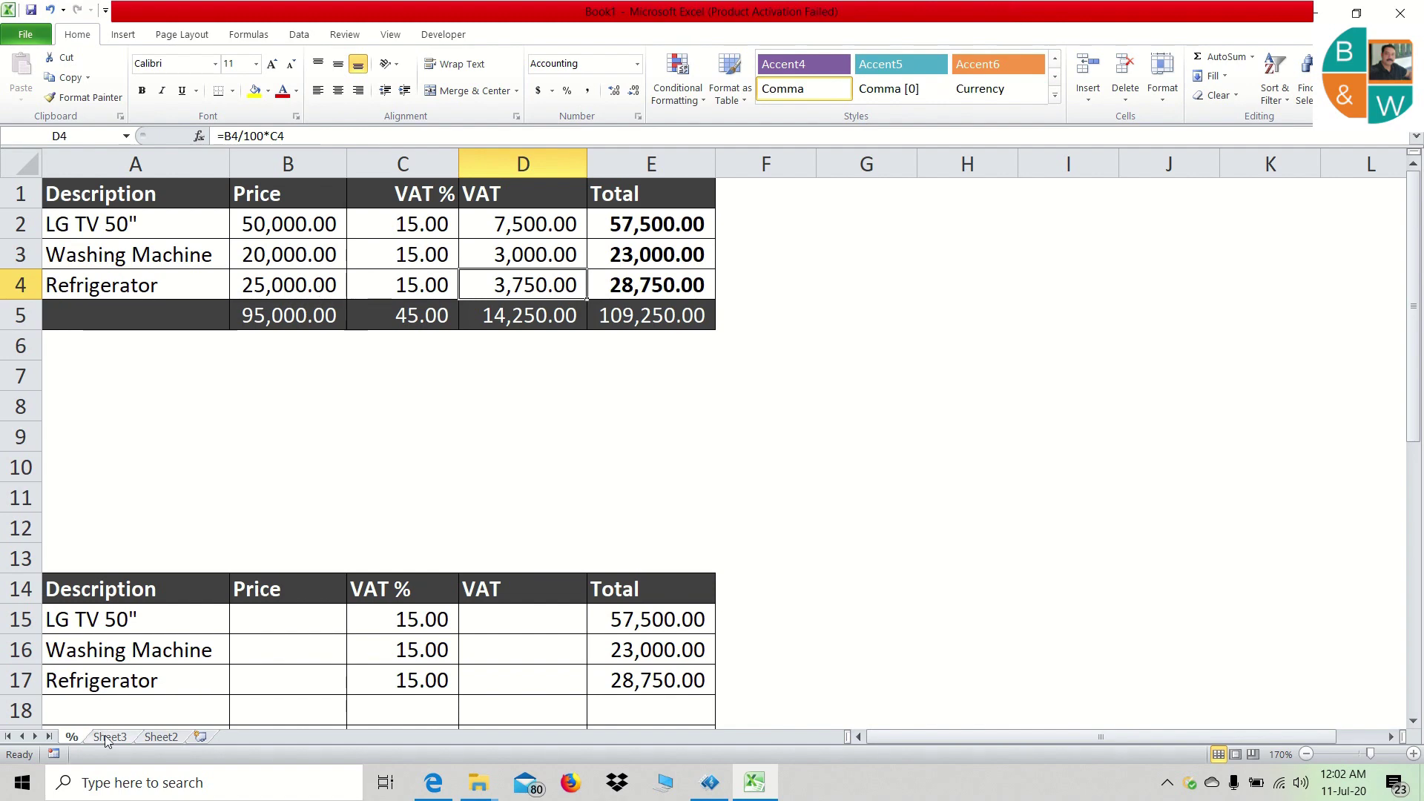
left_click(254, 227)
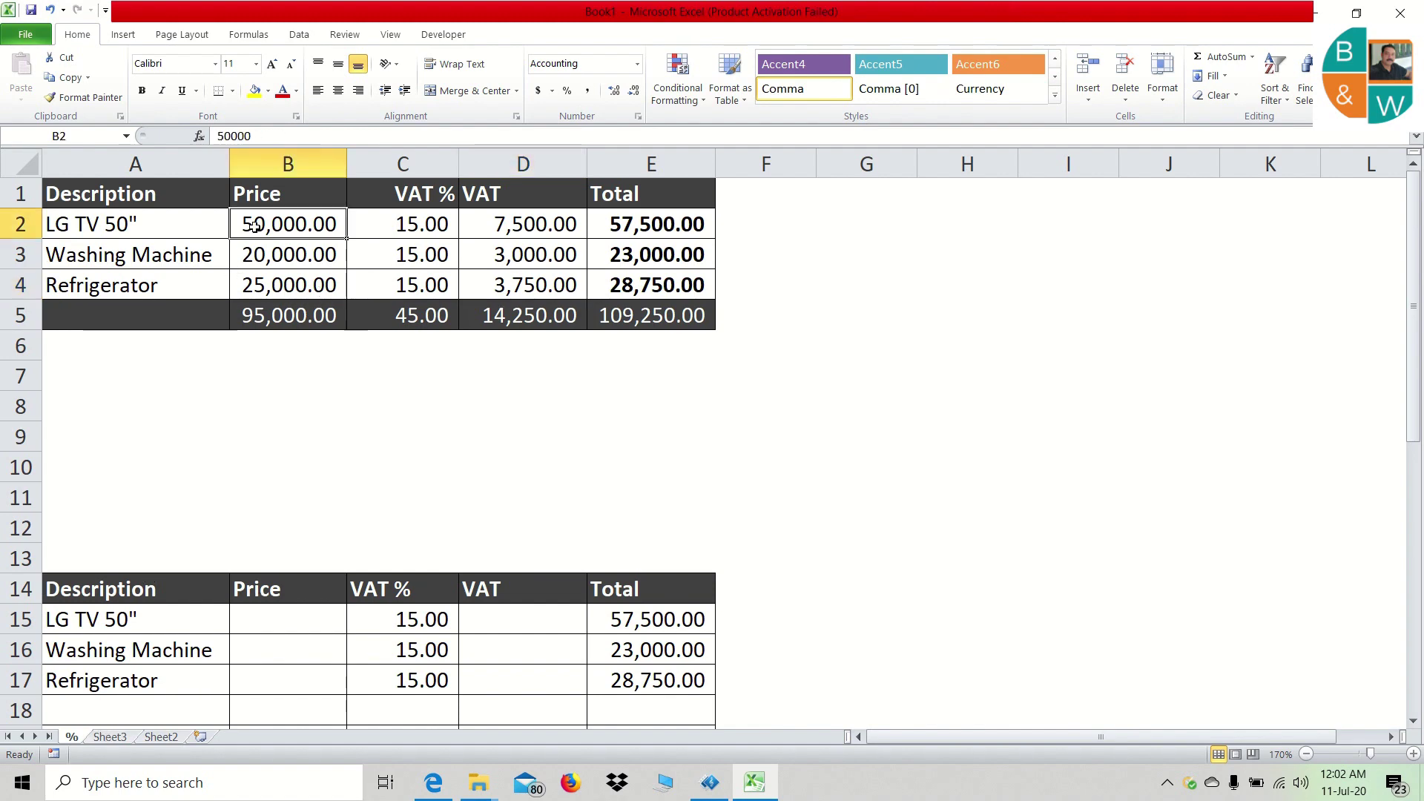
- On Sheet3, re-enter =50000/100 in B1 to give 500.00
left_click(111, 738)
left_click(180, 246)
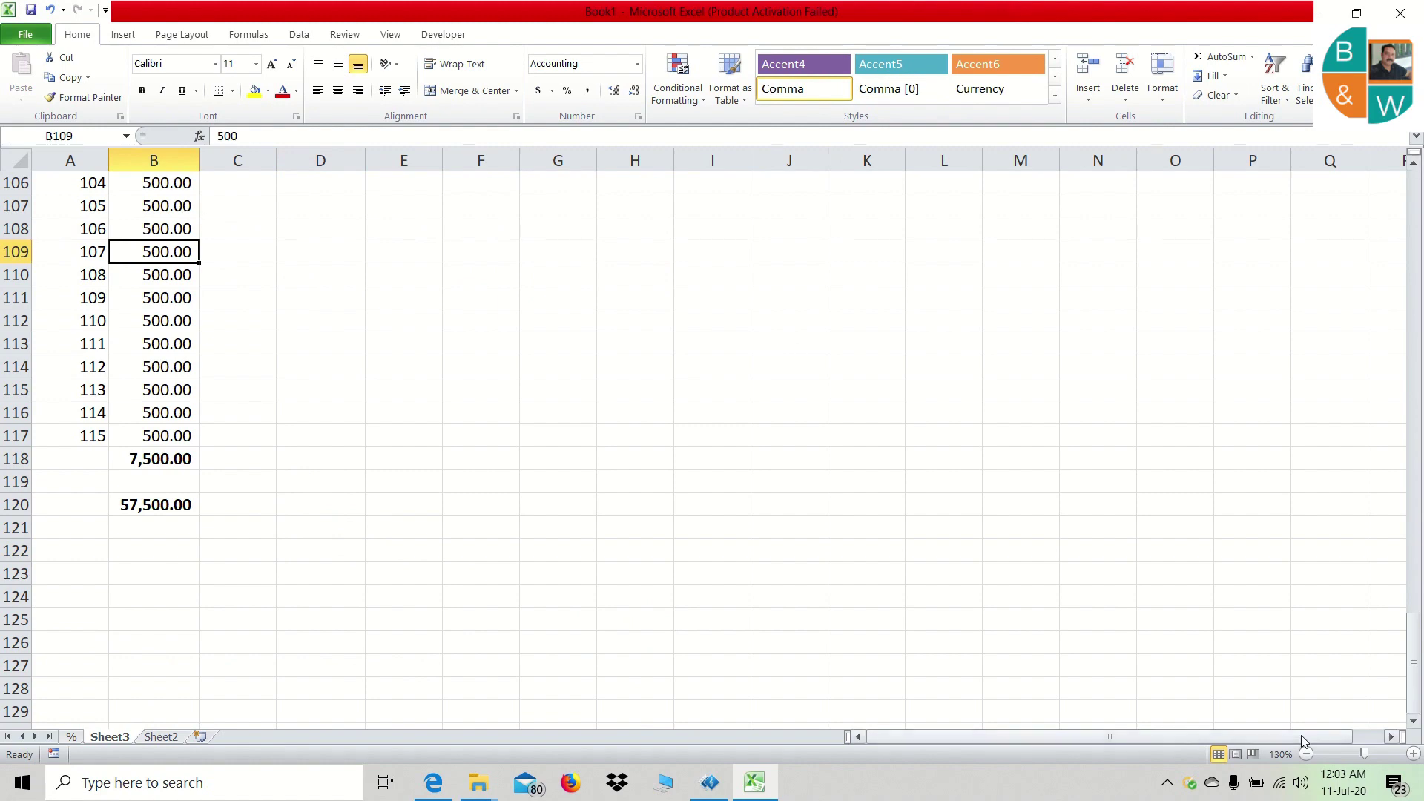
left_click_drag(1413, 662, 1413, 220)
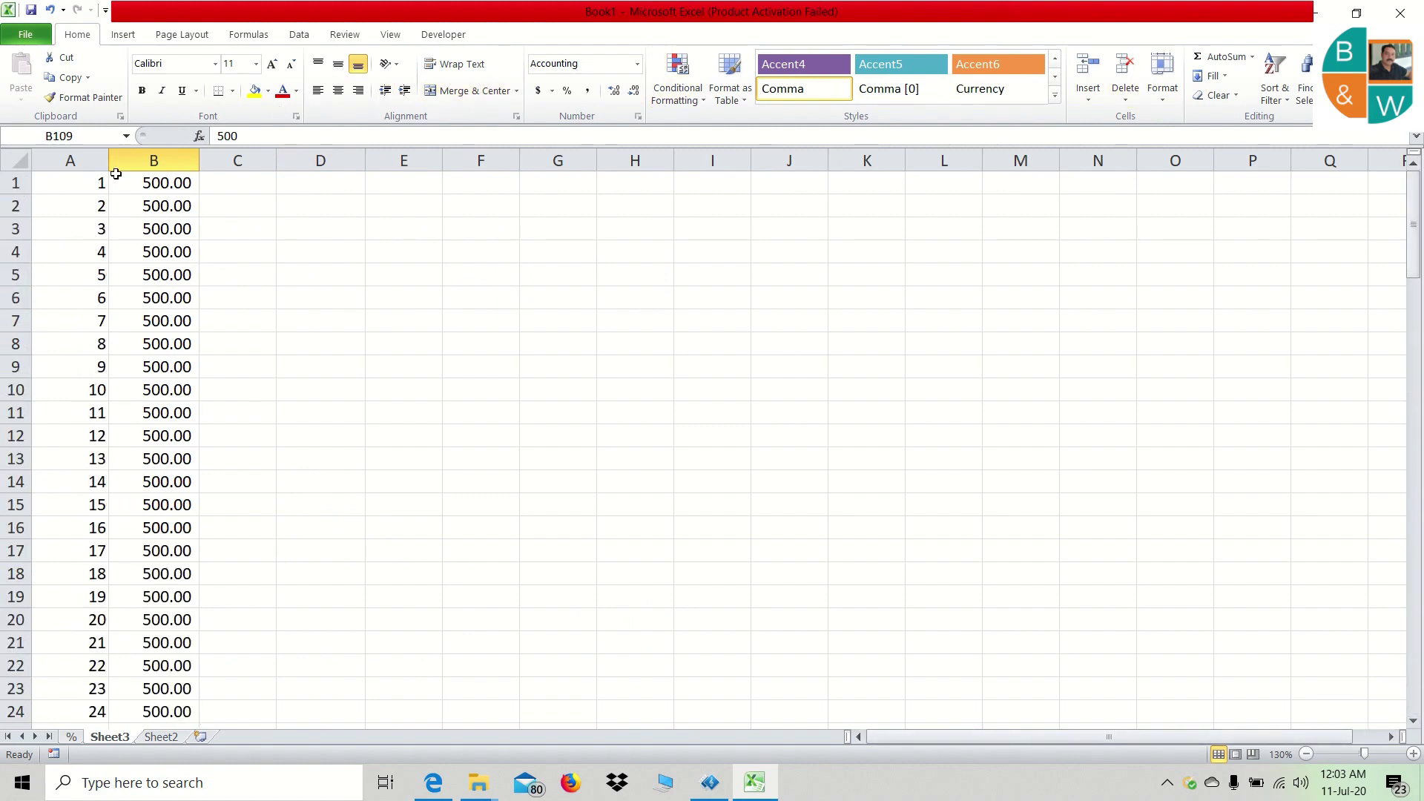
left_click(151, 184)
type("=5")
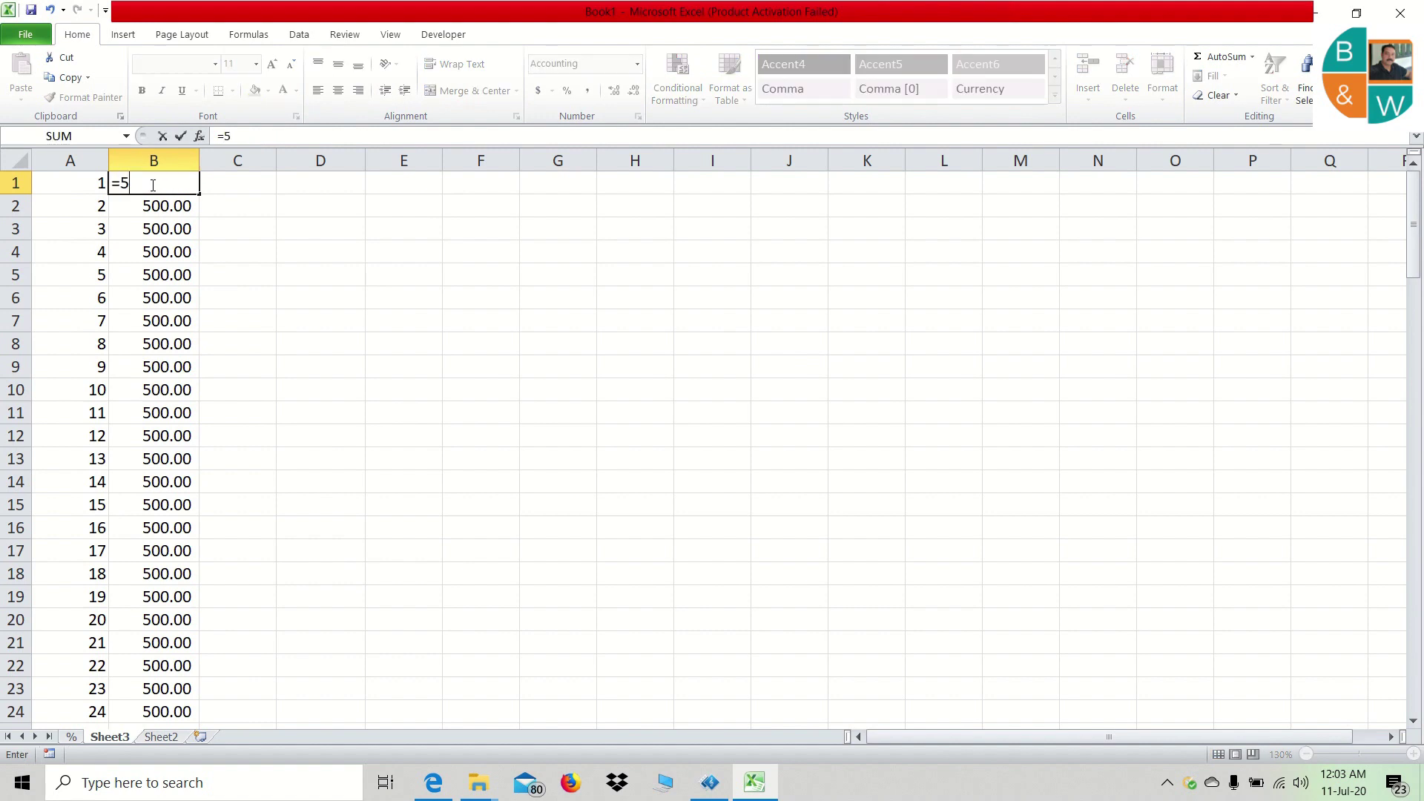
type("0000/100")
key("Return")
- Select the column of 500.00 values and jump to the 50,000.00 sum in B101
left_click(151, 184)
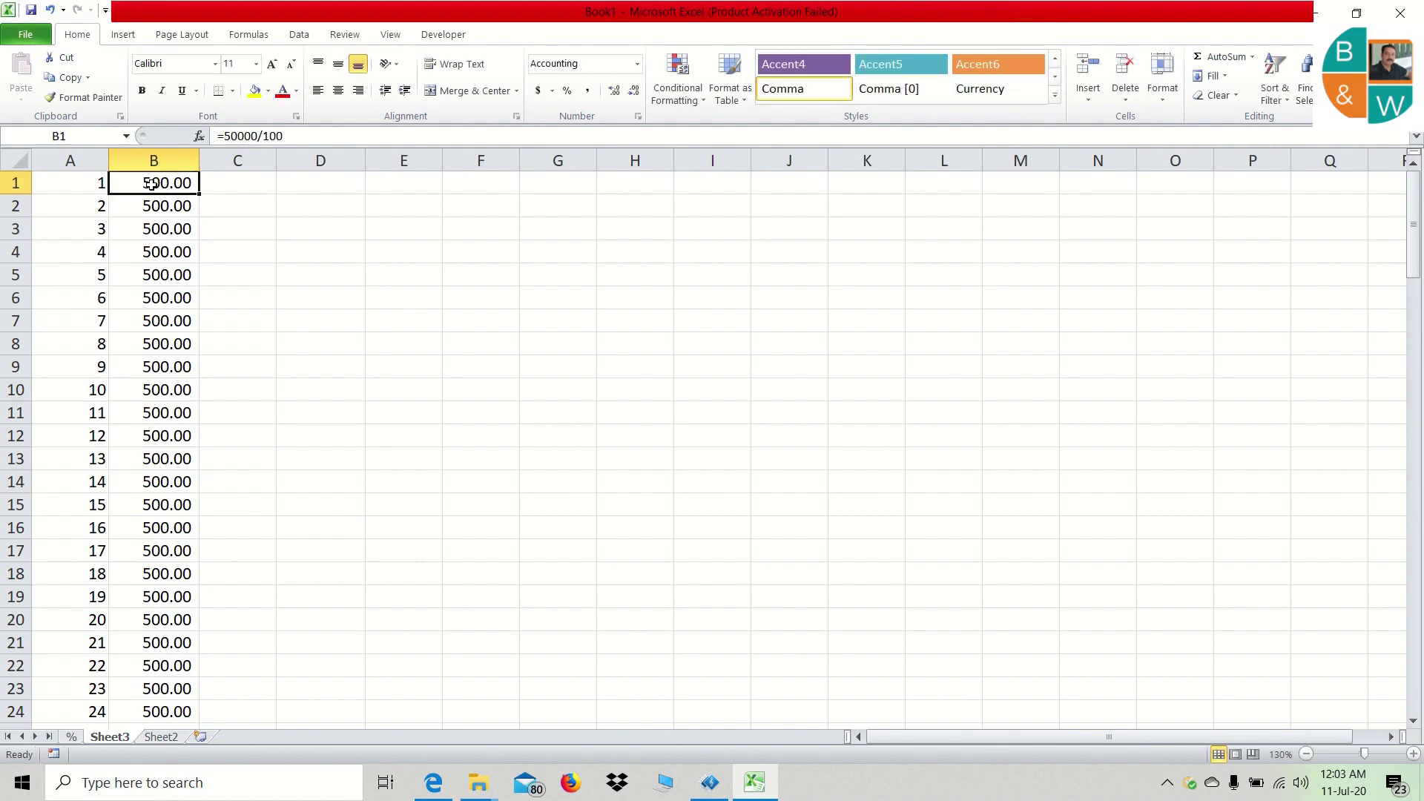
left_click_drag(149, 182, 142, 721)
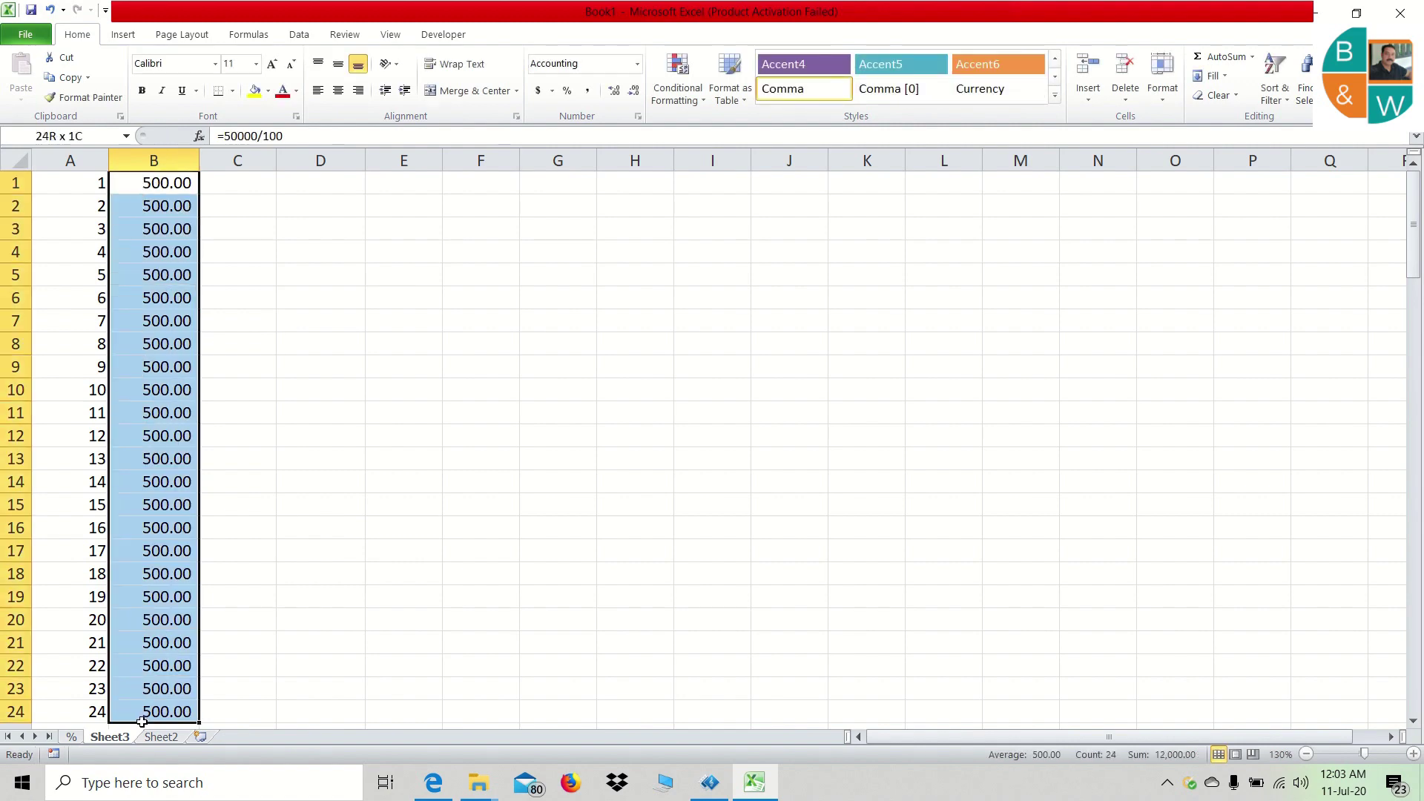
scroll(148, 690, "down", 8)
left_click(153, 644)
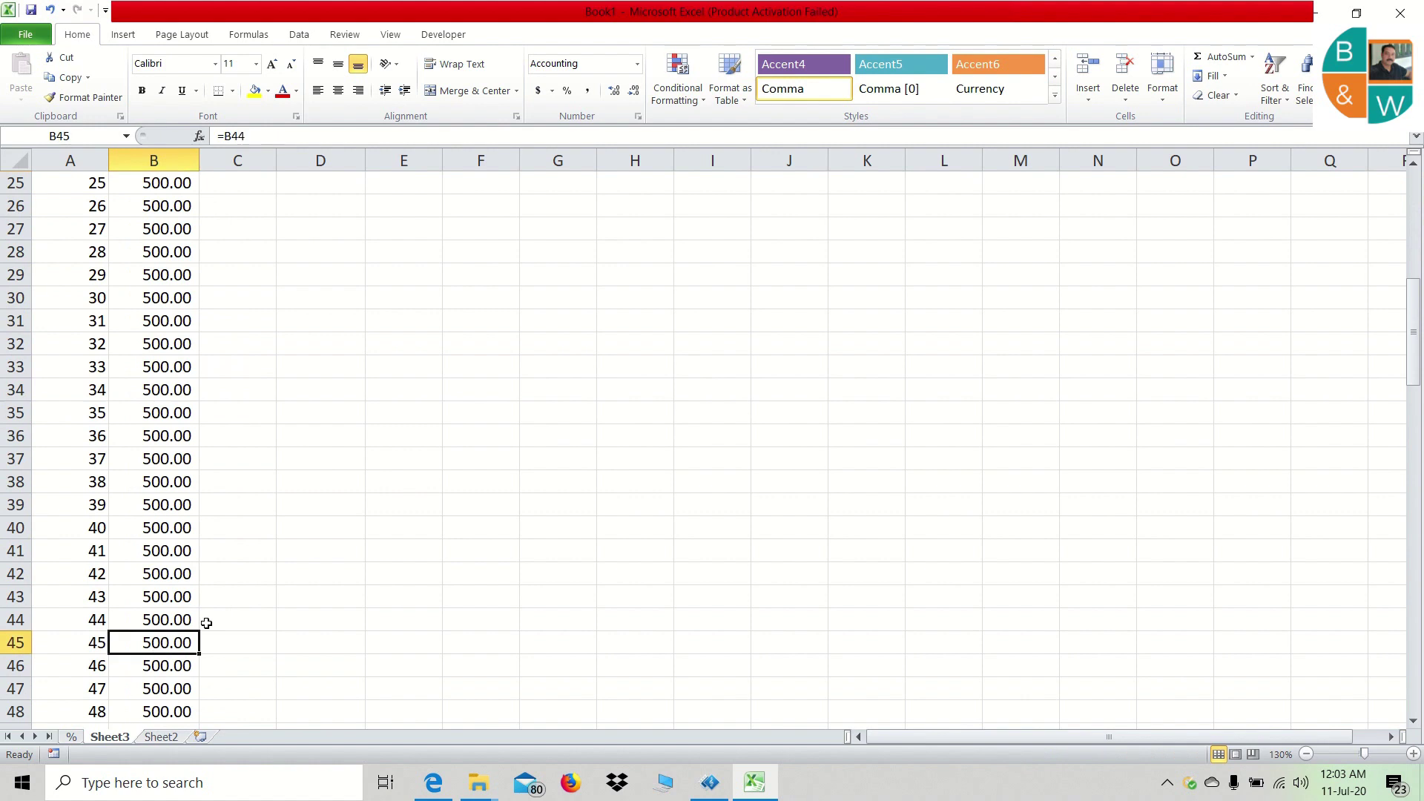
key("Left")
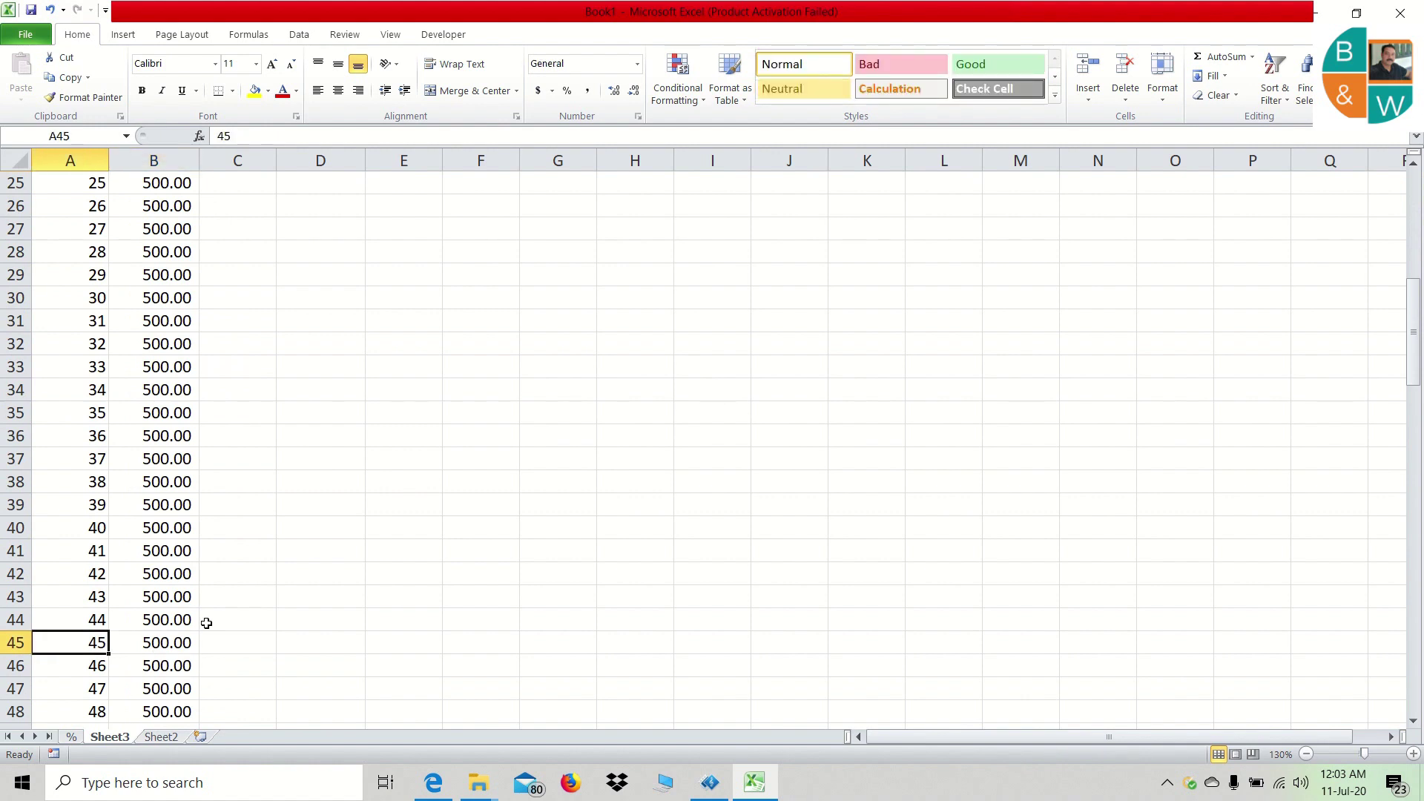
left_click(175, 636)
key("ctrl+Down")
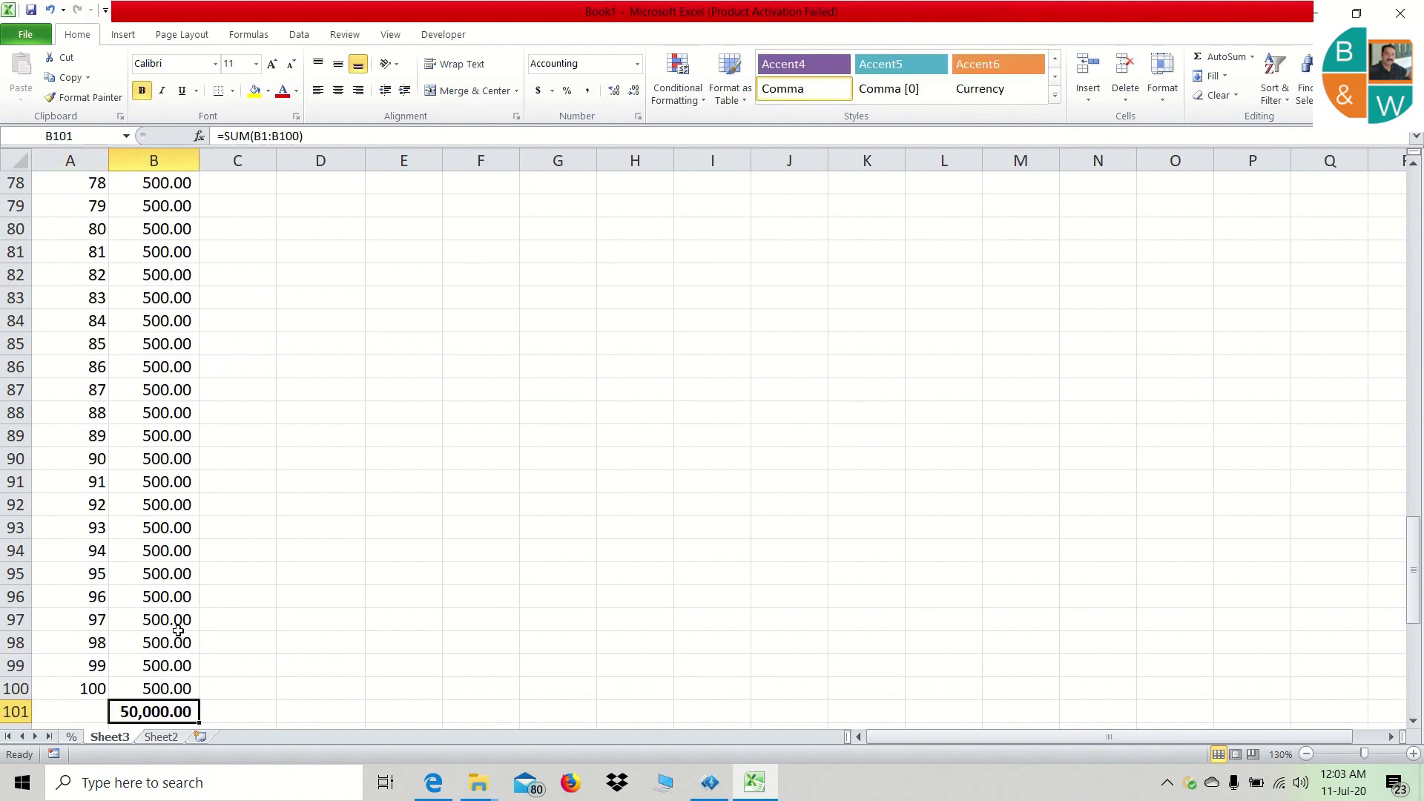
scroll(247, 644, "down", 1)
scroll(247, 644, "down", 2)
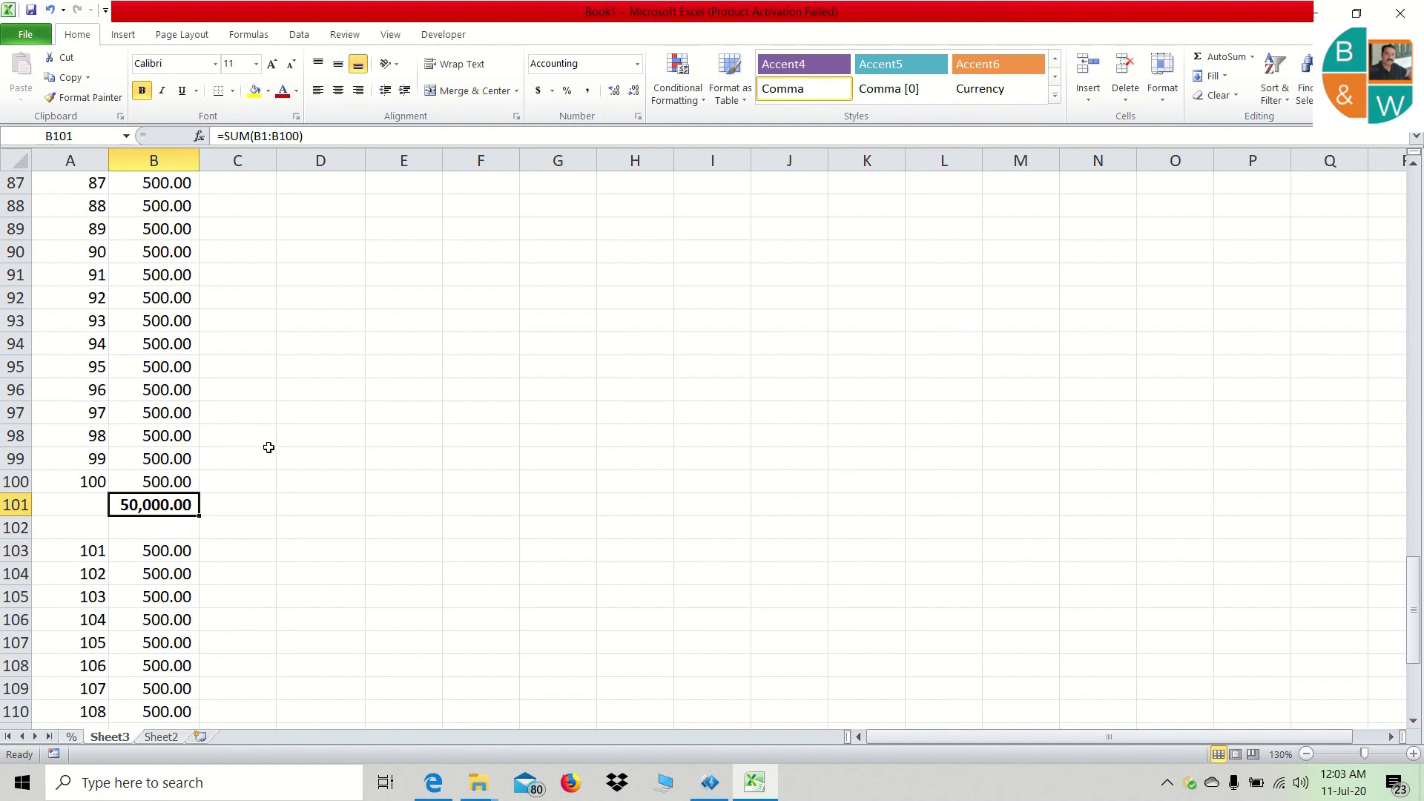
scroll(268, 447, "down", 2)
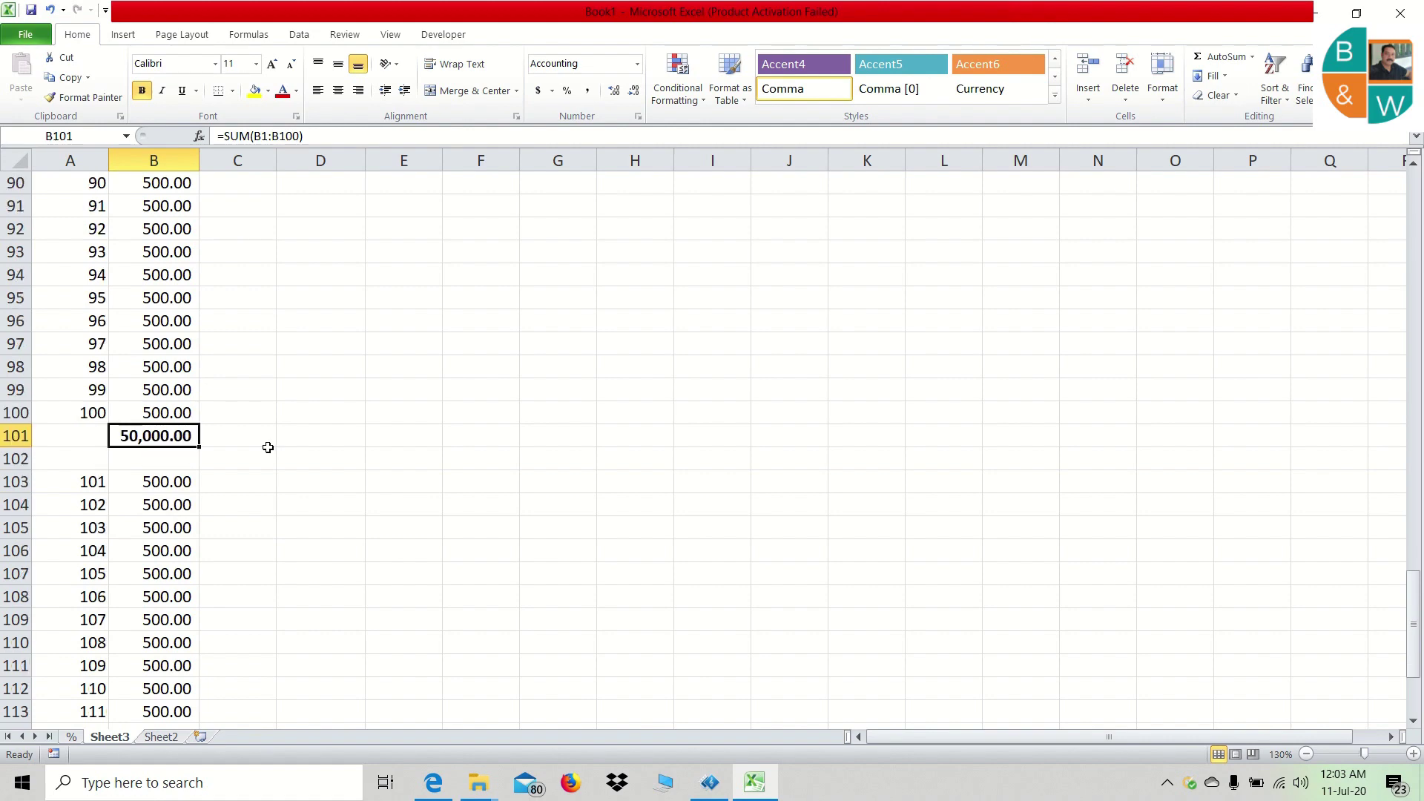
left_click_drag(147, 417, 149, 711)
scroll(127, 696, "down", 2)
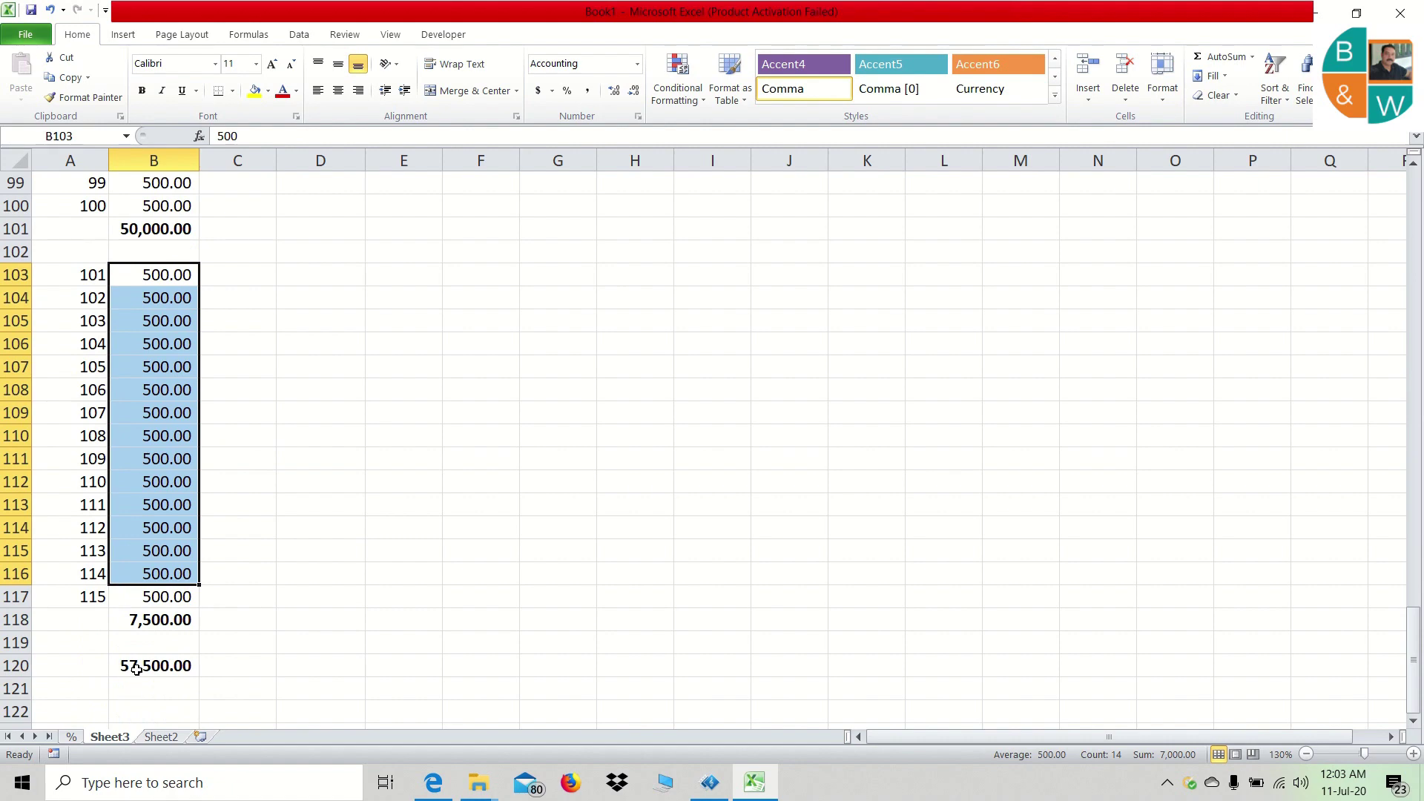
left_click(154, 623)
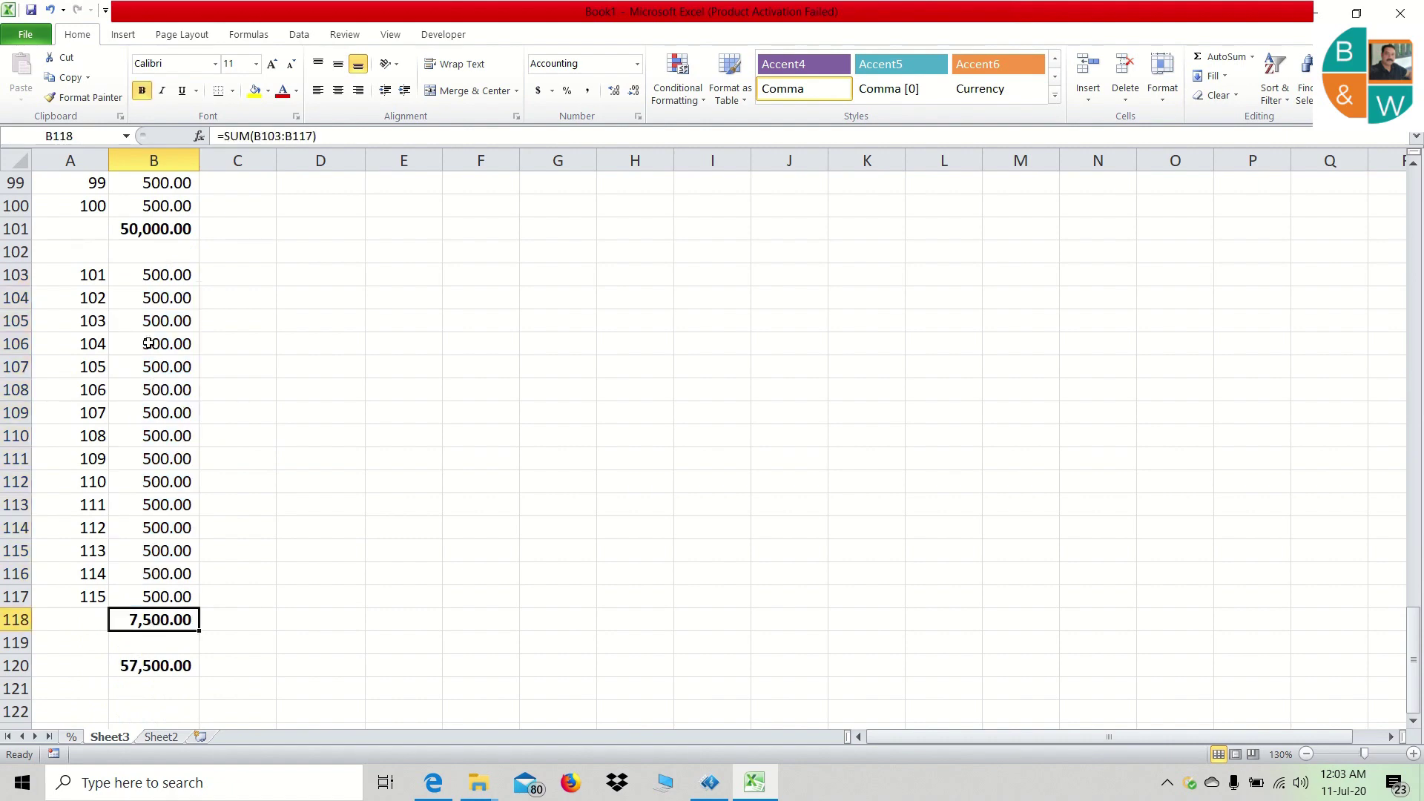
left_click(179, 234)
left_click(135, 612)
left_click(138, 669)
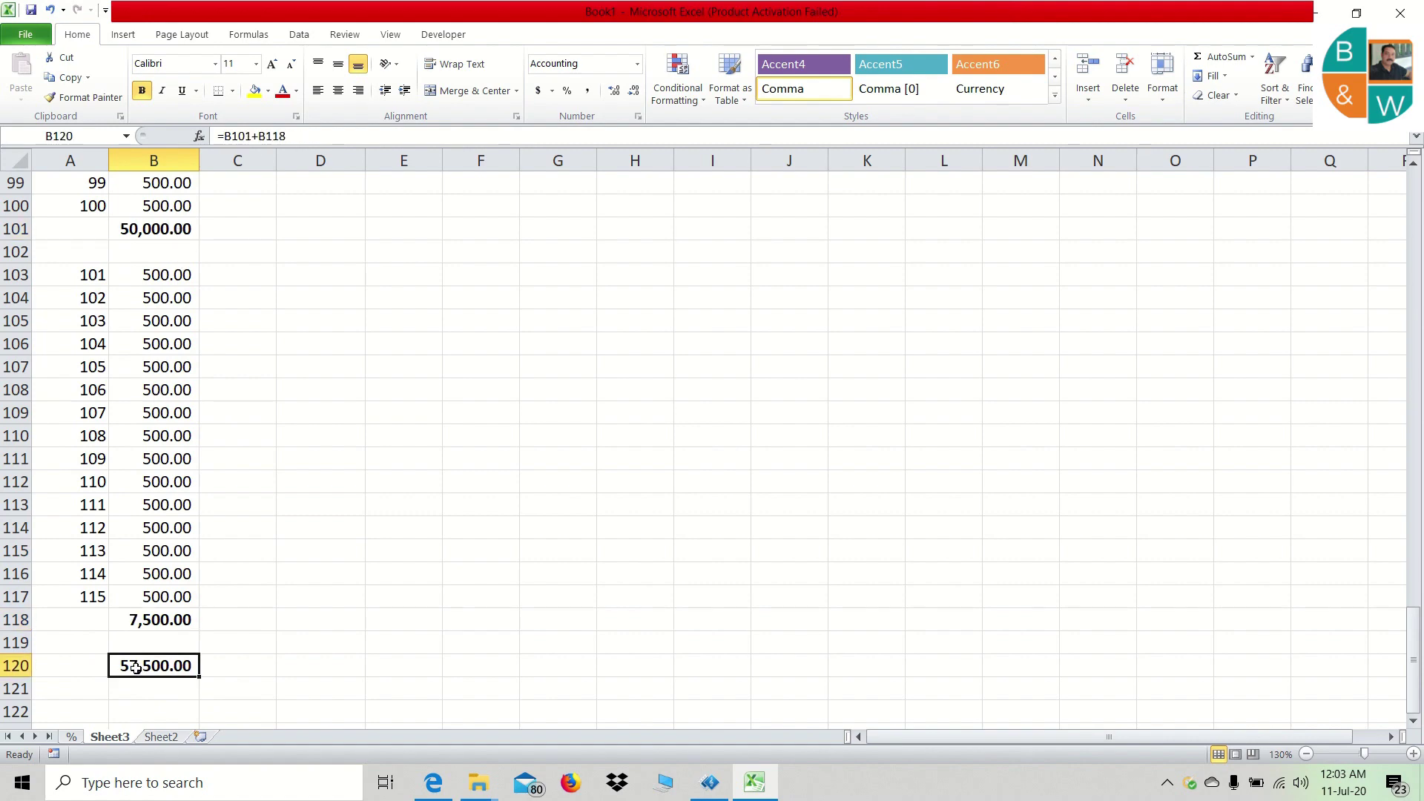
left_click(71, 736)
left_click(686, 221)
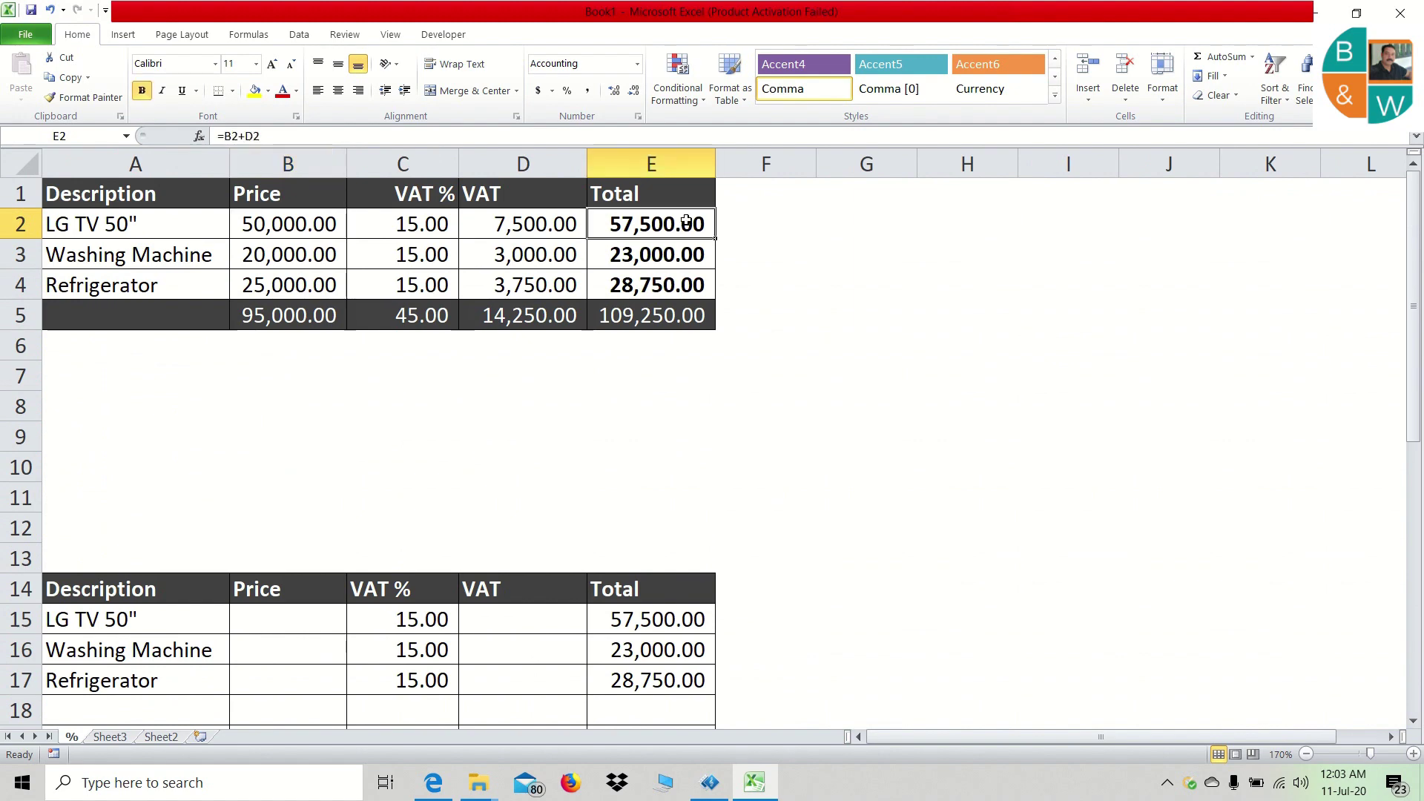
left_click(108, 736)
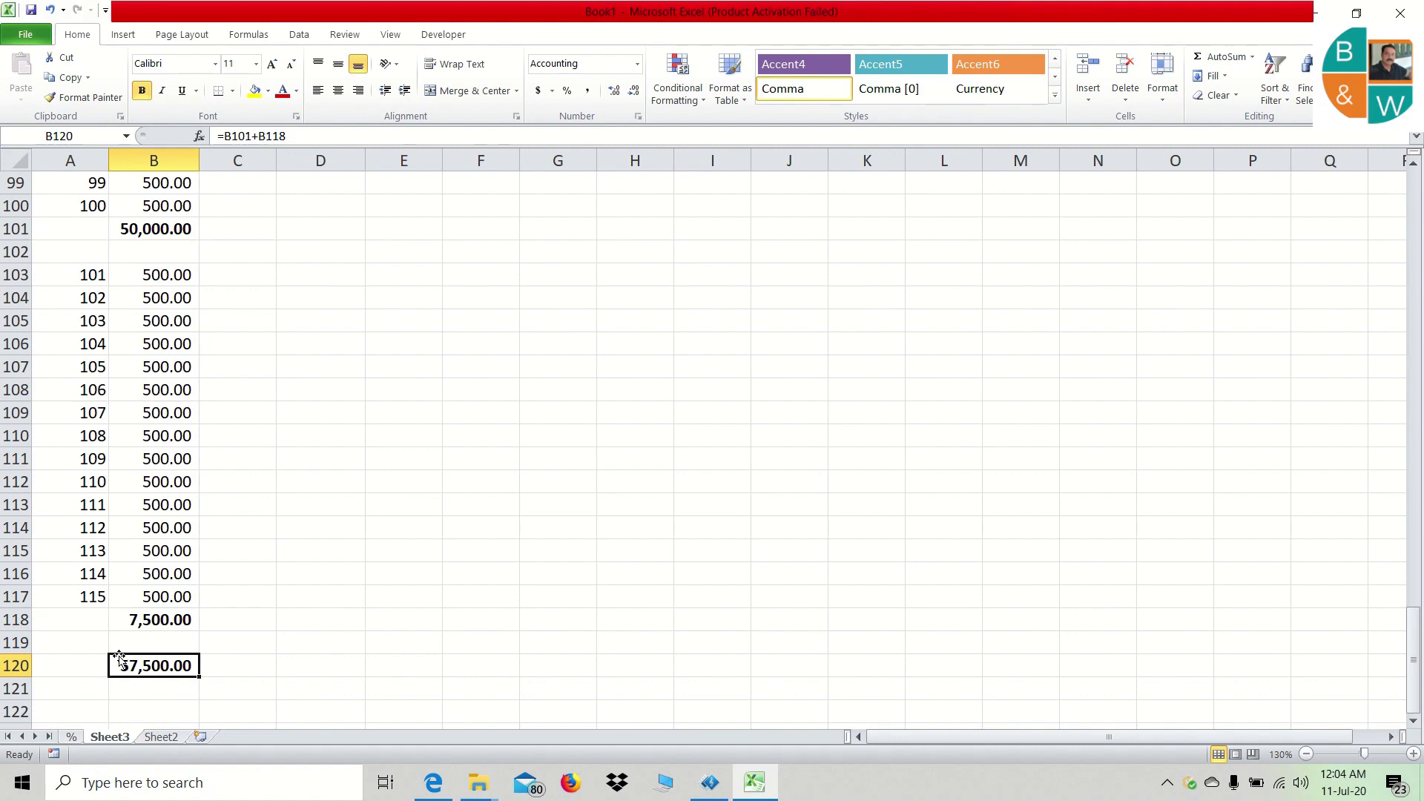
- Go to the % sheet and scroll to the second VAT table at row 14
left_click(74, 736)
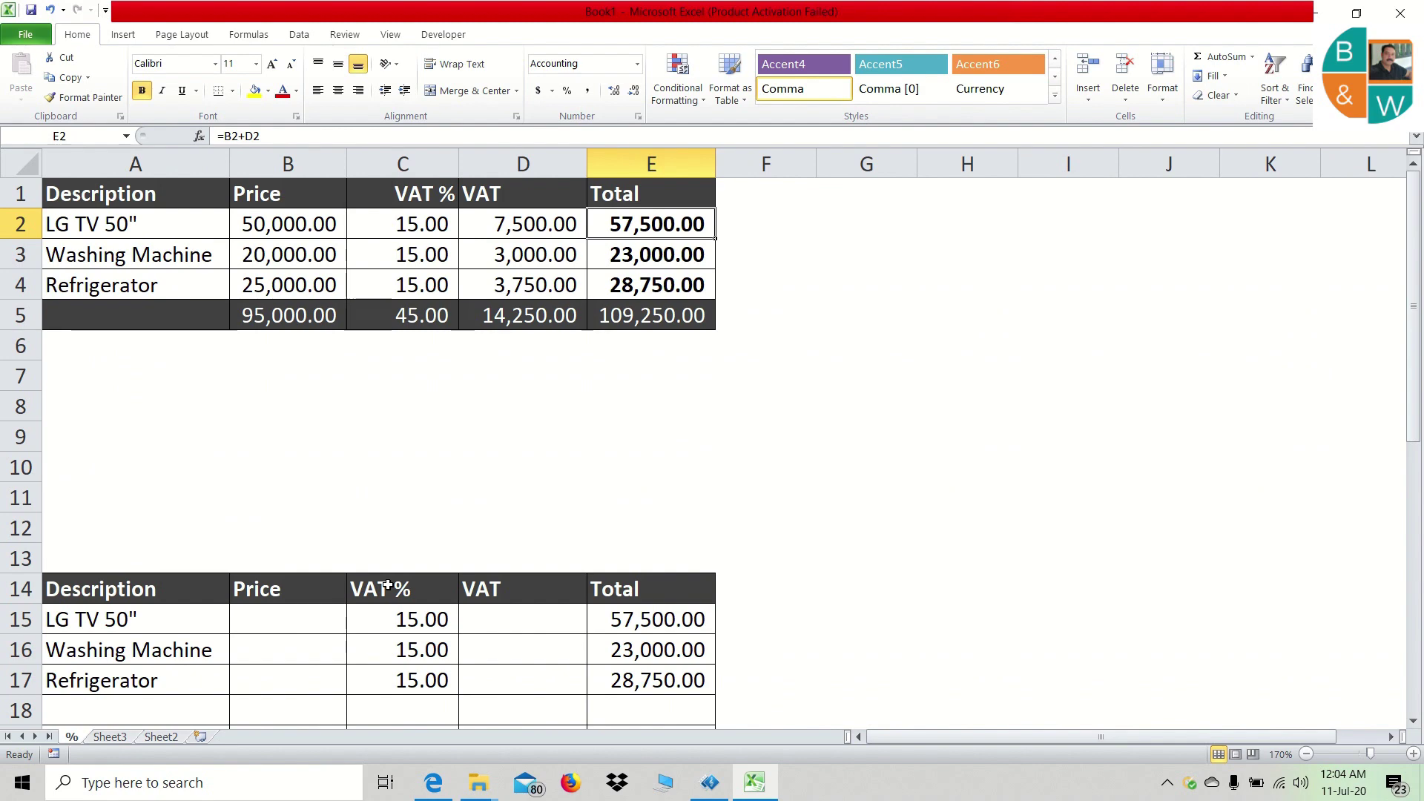
scroll(591, 464, "down", 2)
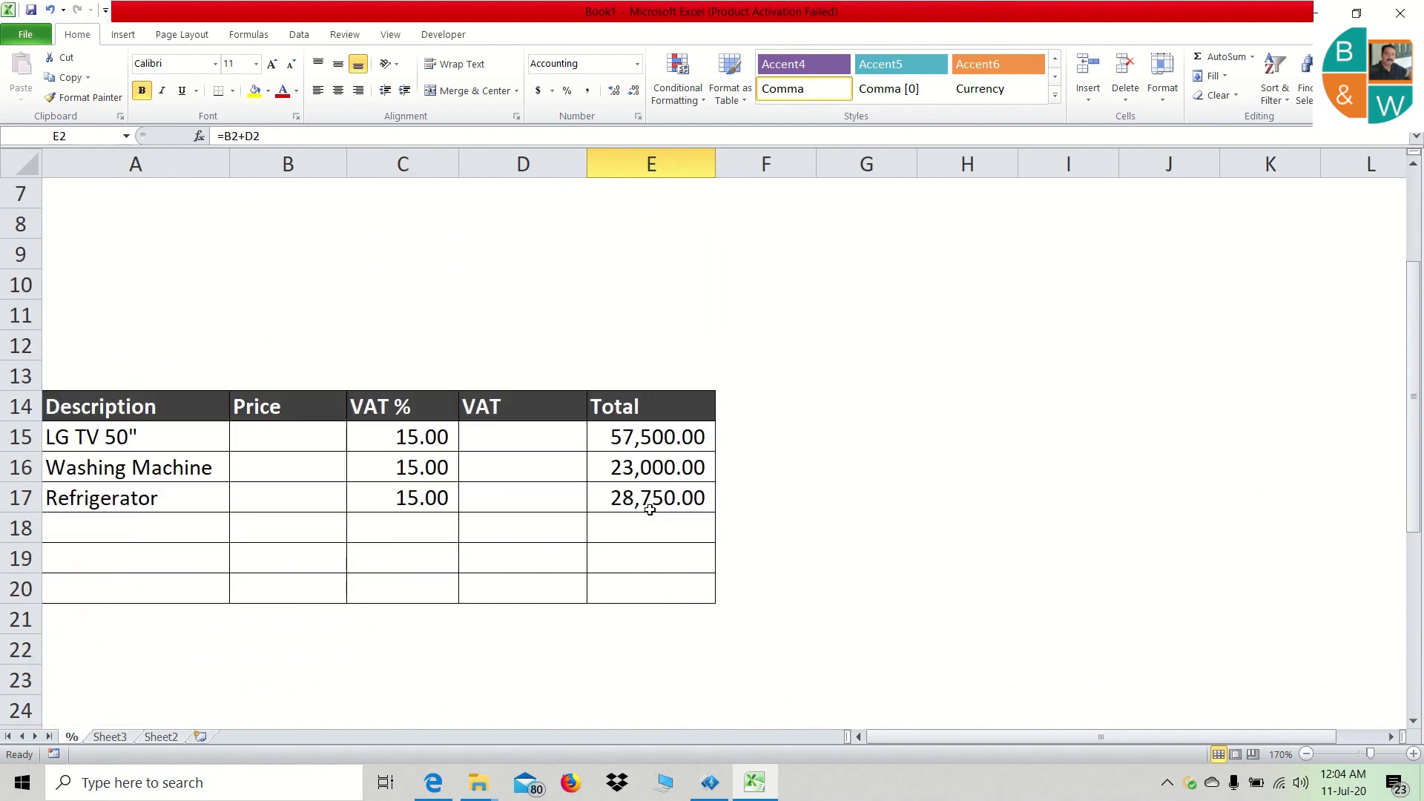
- Enter =E15/115*100 in B15 and fill it to B17, giving 50,000.00, 20,000.00 and 25,000.00
left_click(636, 444)
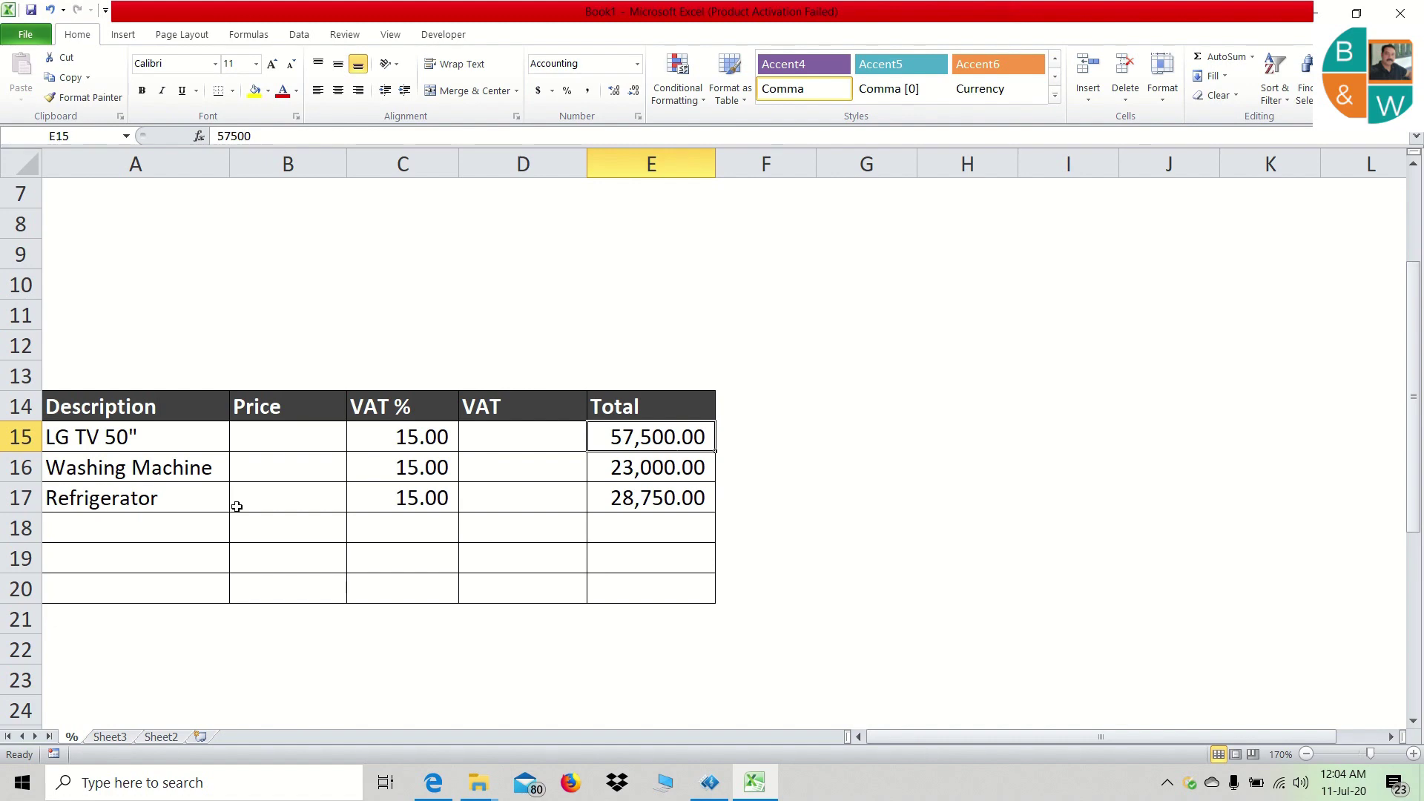
left_click(271, 442)
type("=")
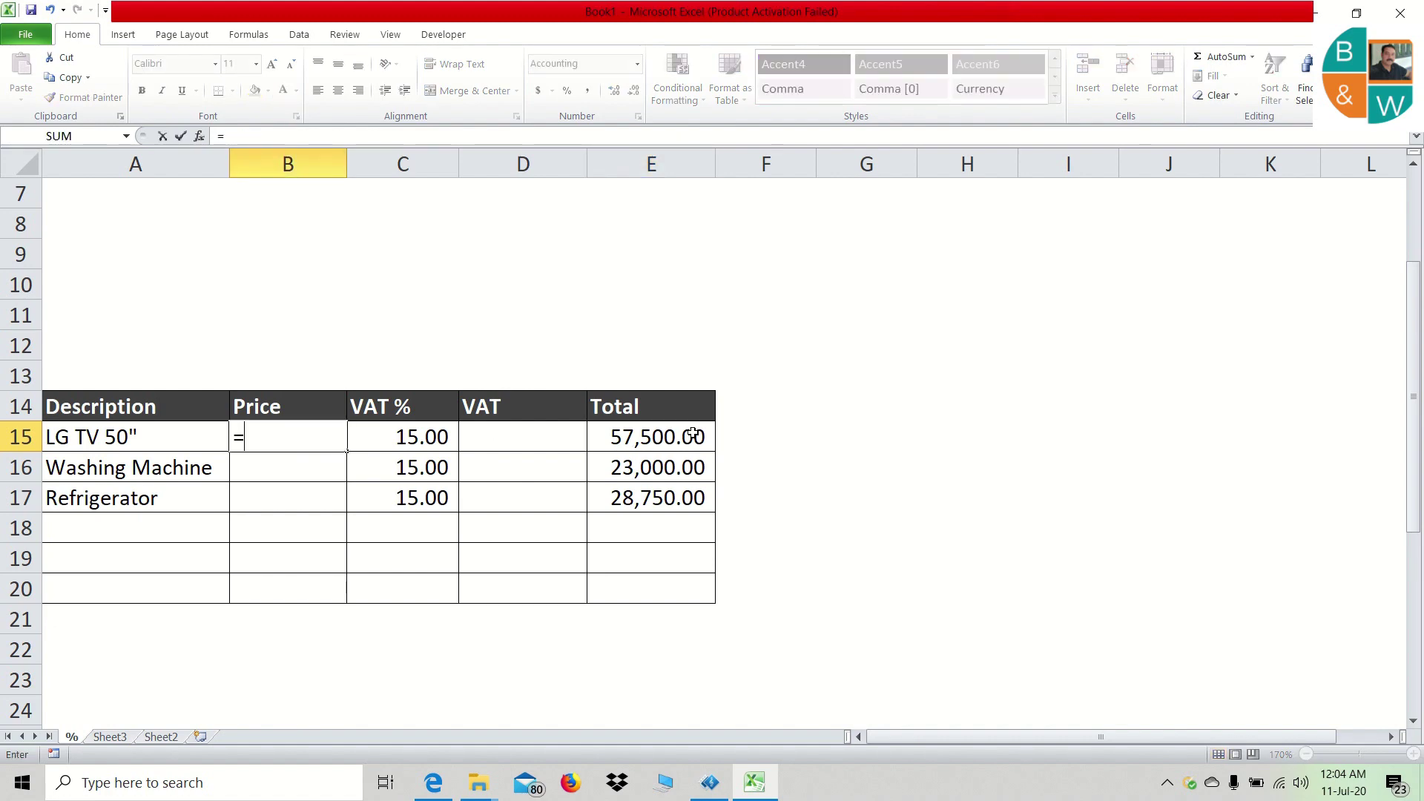
left_click(697, 436)
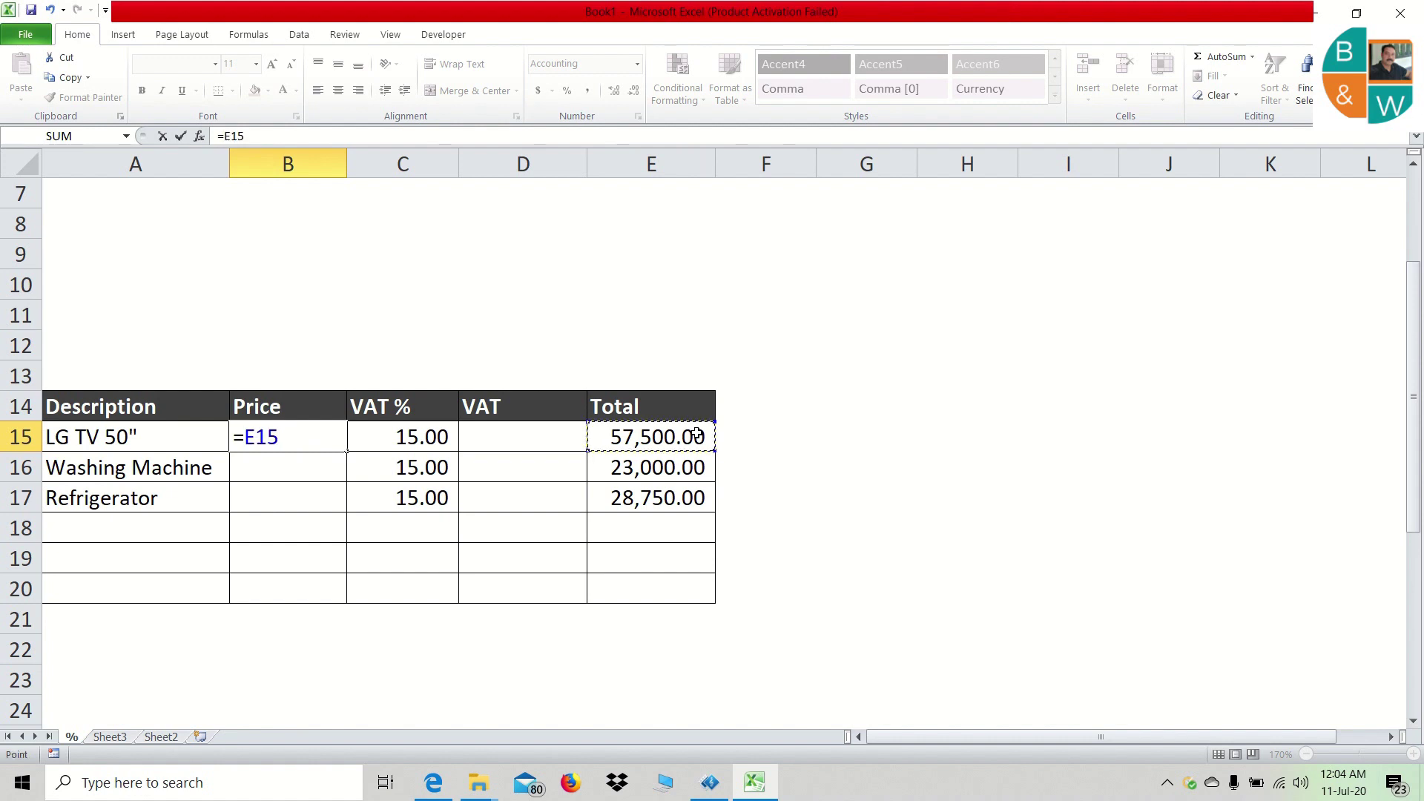
type("/115*100")
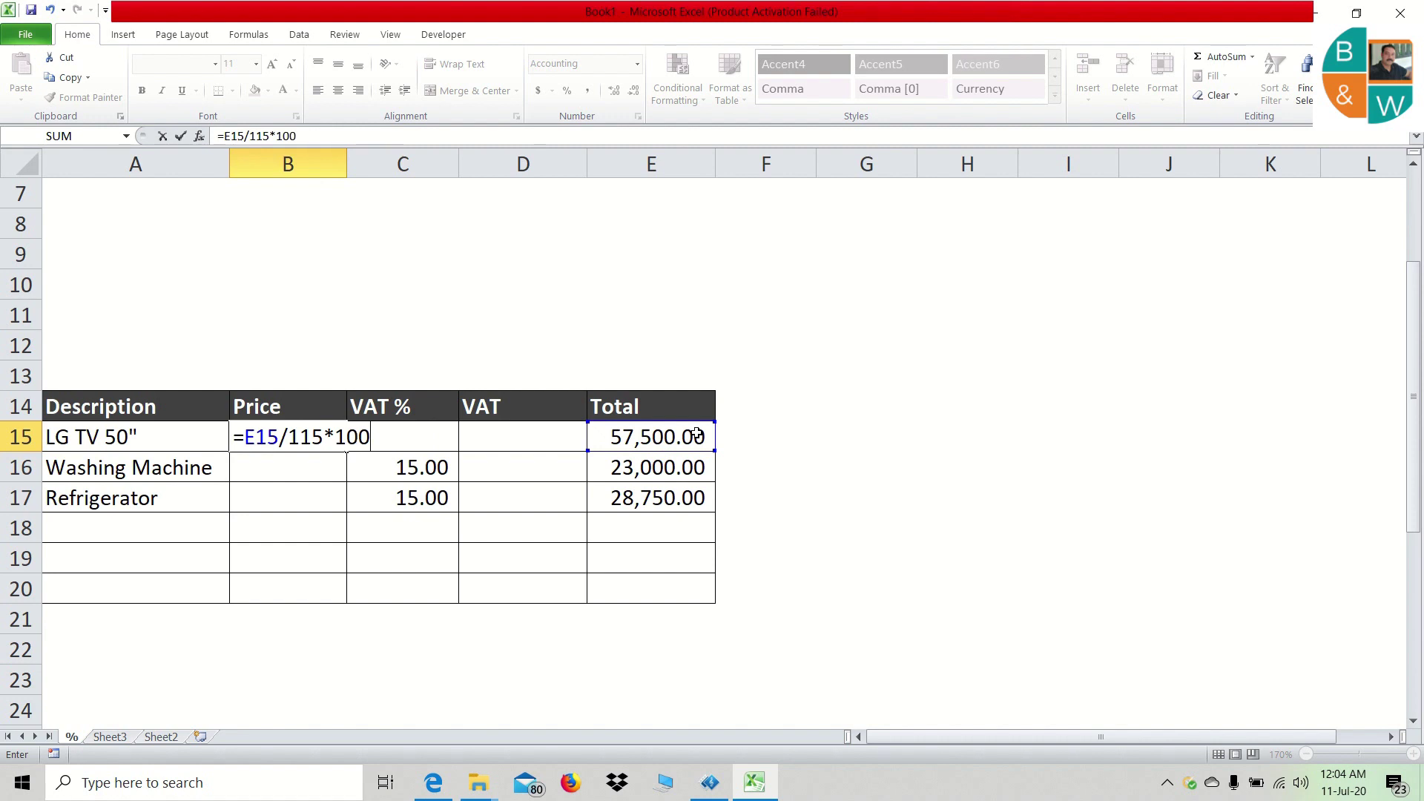
key("Return")
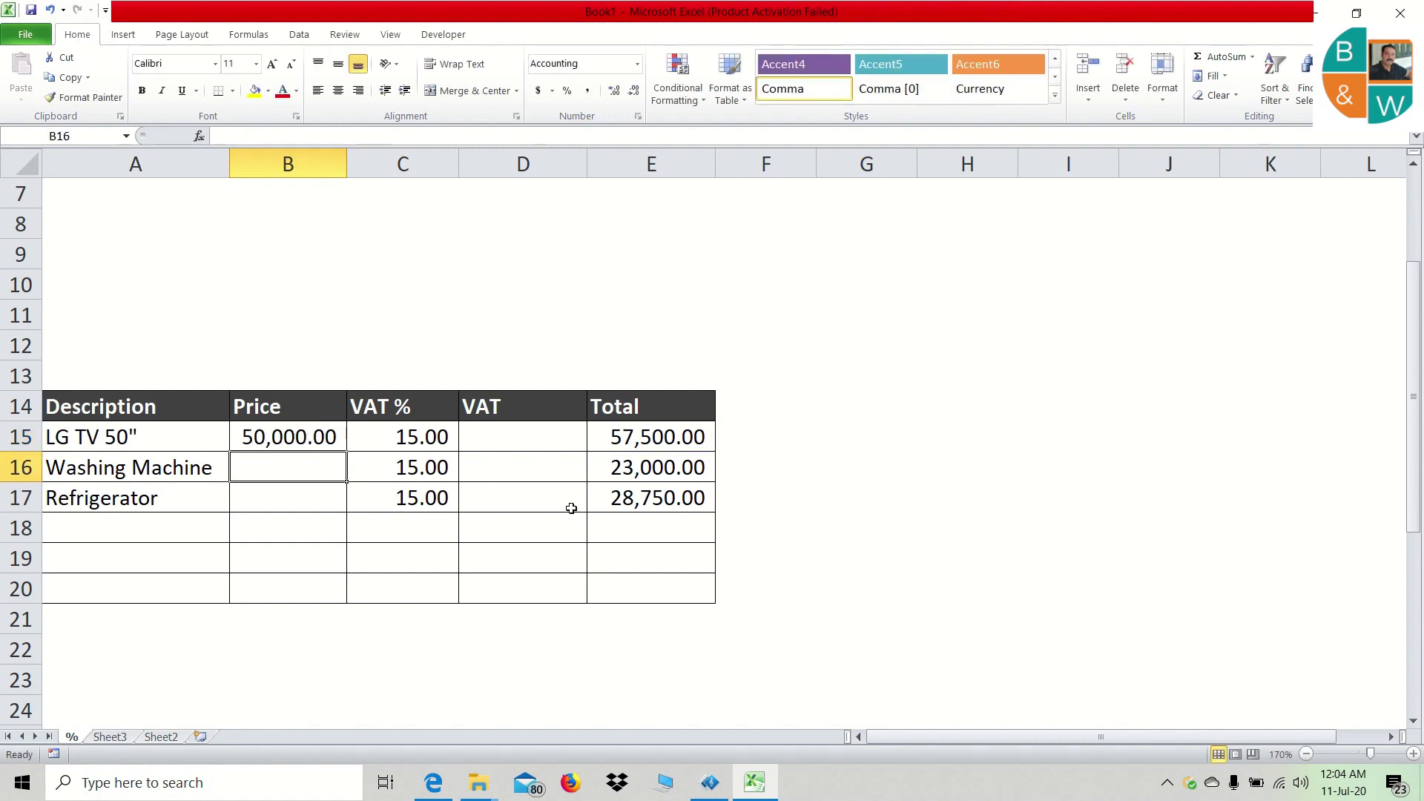
left_click(328, 439)
left_click_drag(346, 453, 346, 499)
left_click(307, 442)
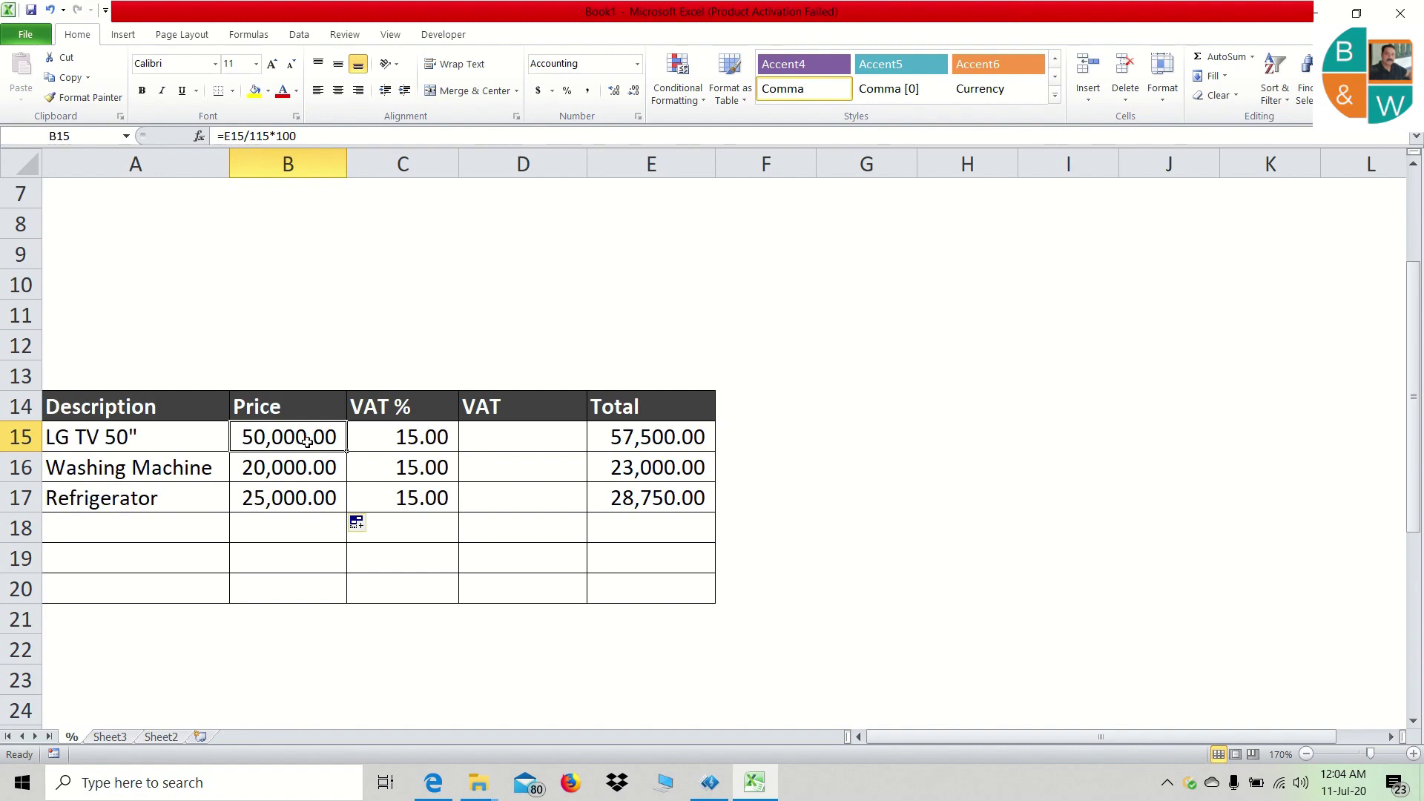
- On Sheet3, enter =B120/115 in D119, dividing 57,500.00 to get 500.00
left_click(108, 735)
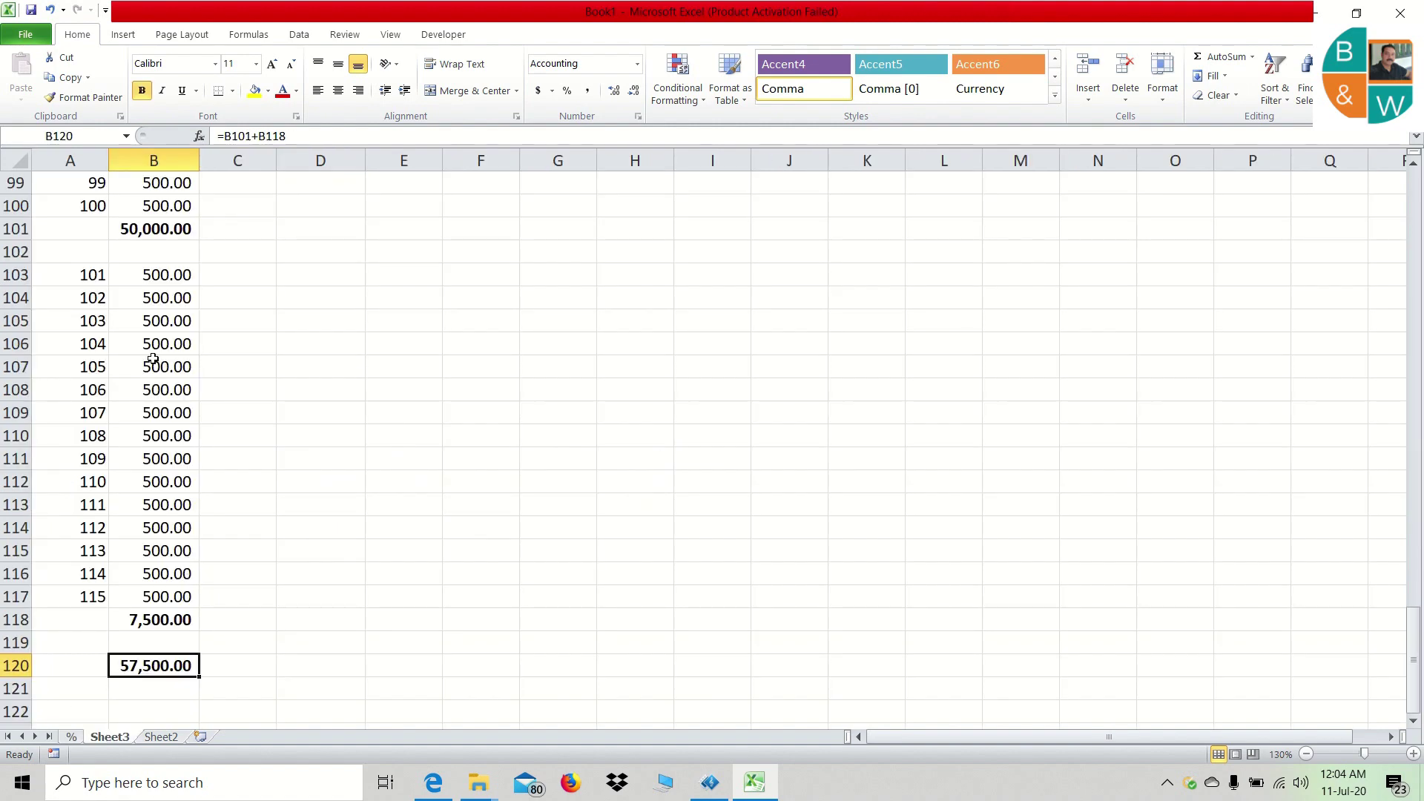
left_click(319, 634)
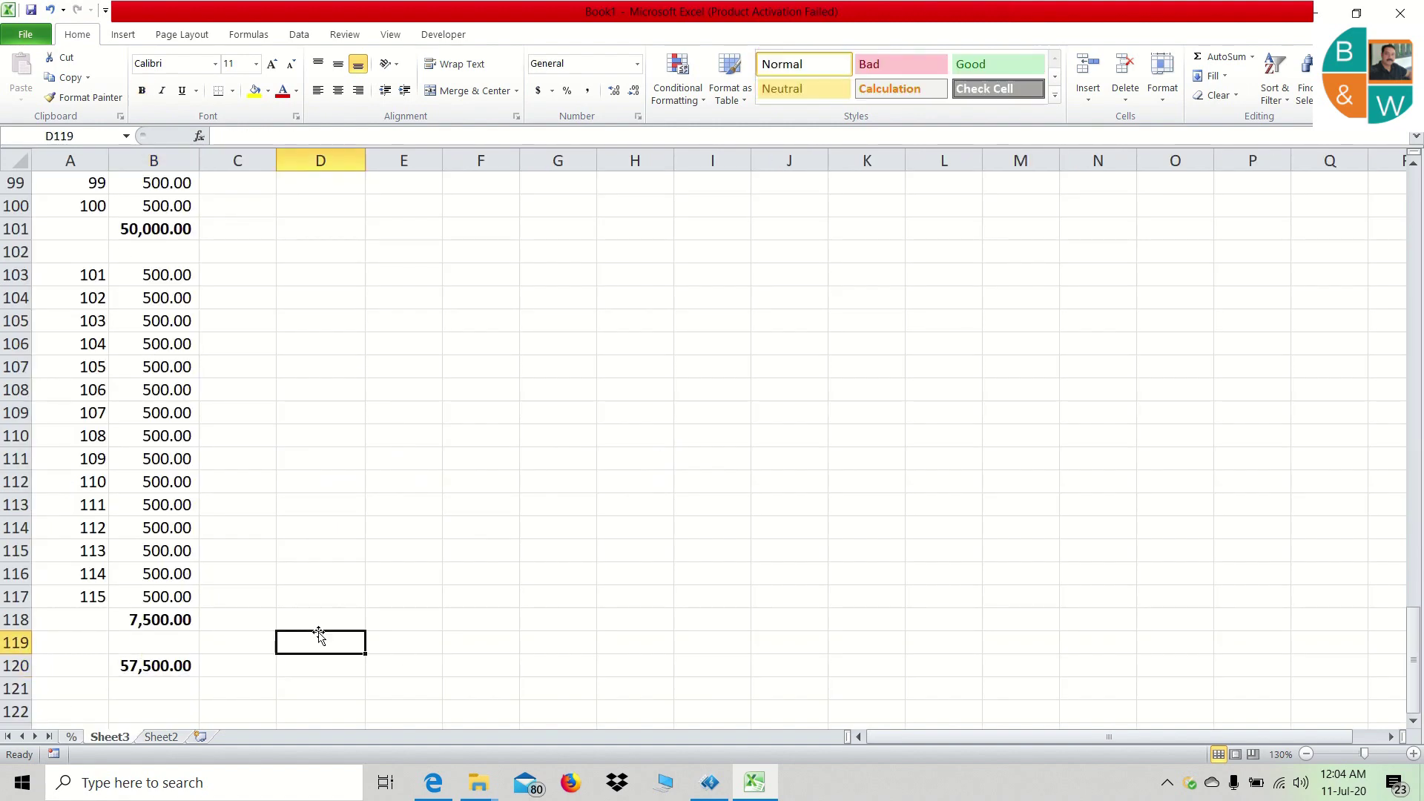
type("=")
left_click(181, 675)
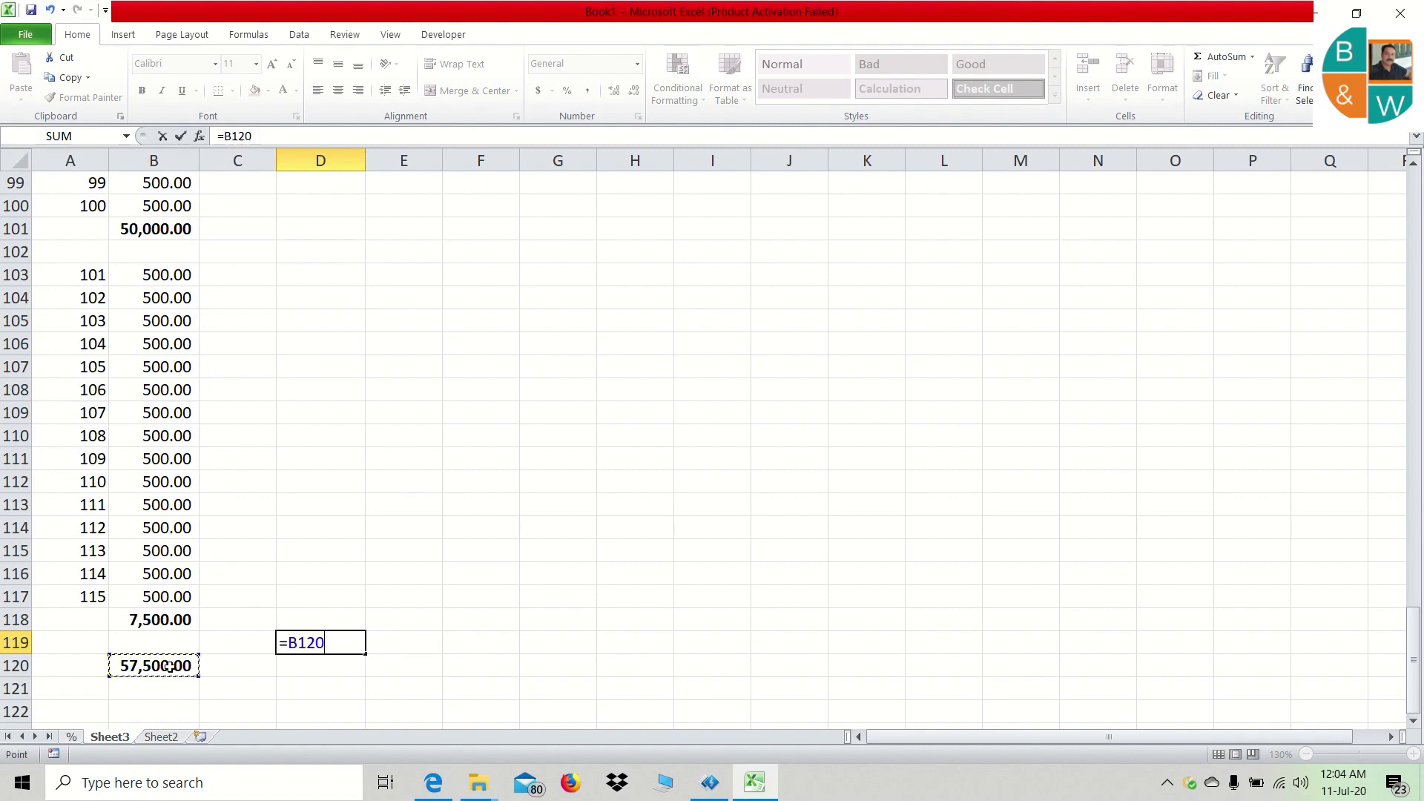
type("/115")
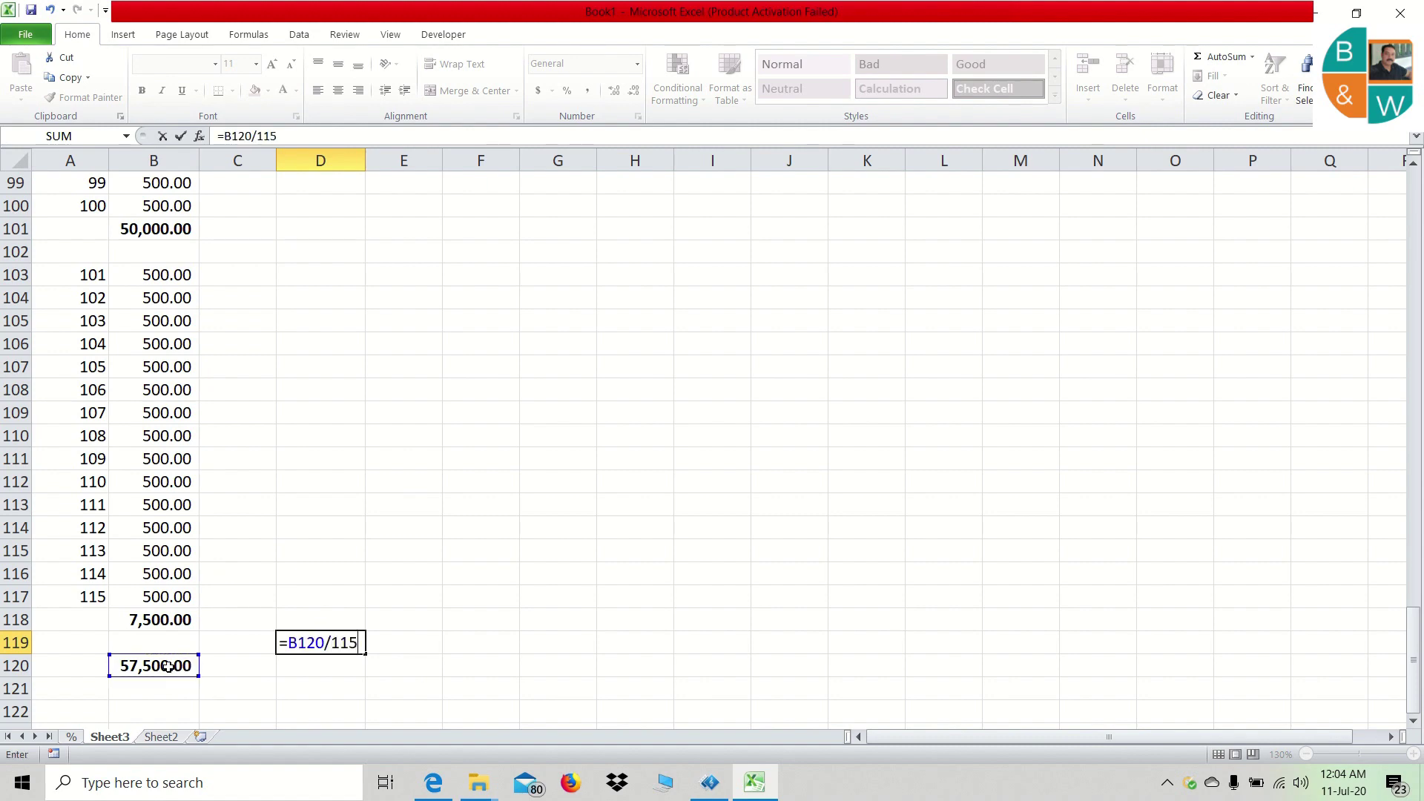
key("Return")
- Enter =D119*100 in D120 to get 50,000.00, then return to the % sheet
type("=")
key("Up")
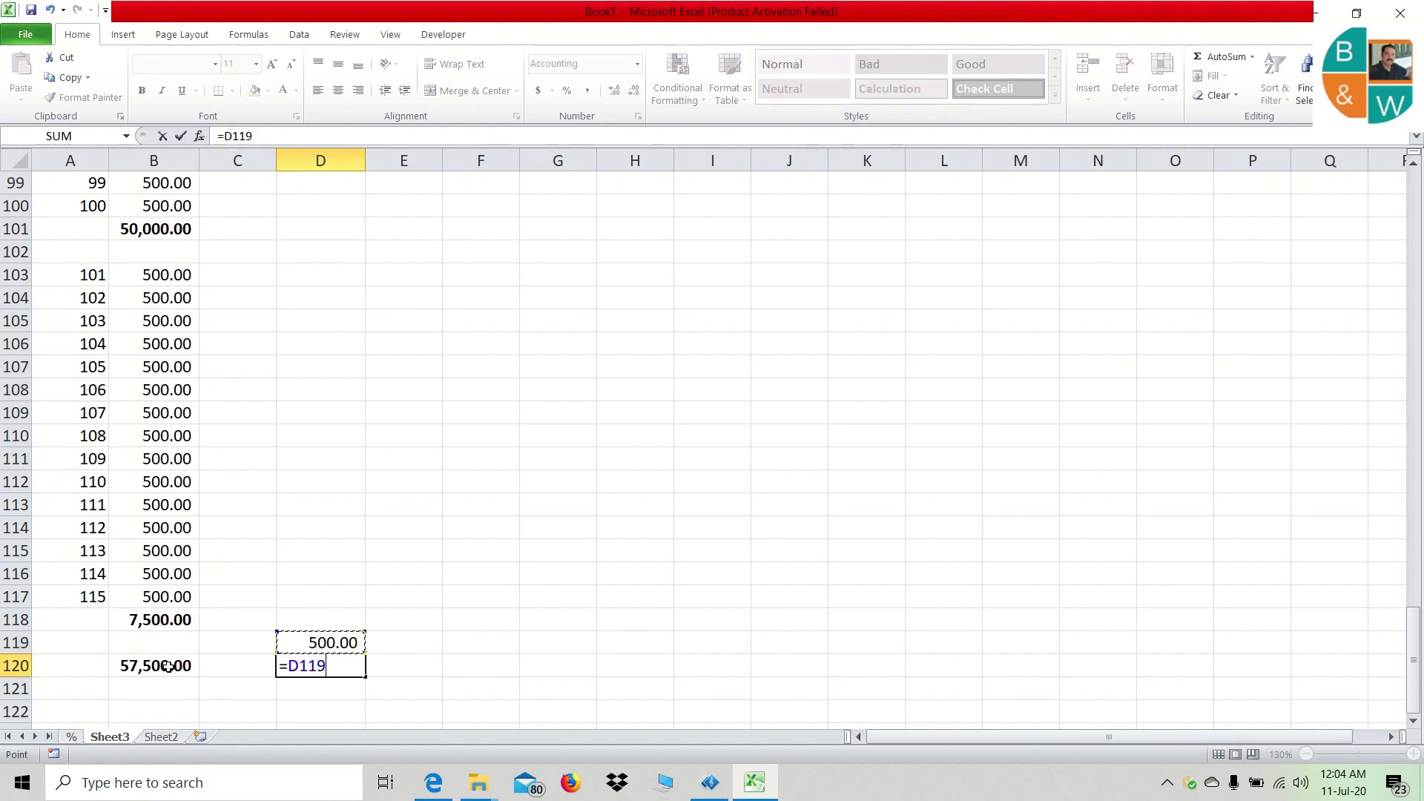
type("*100")
key("Return")
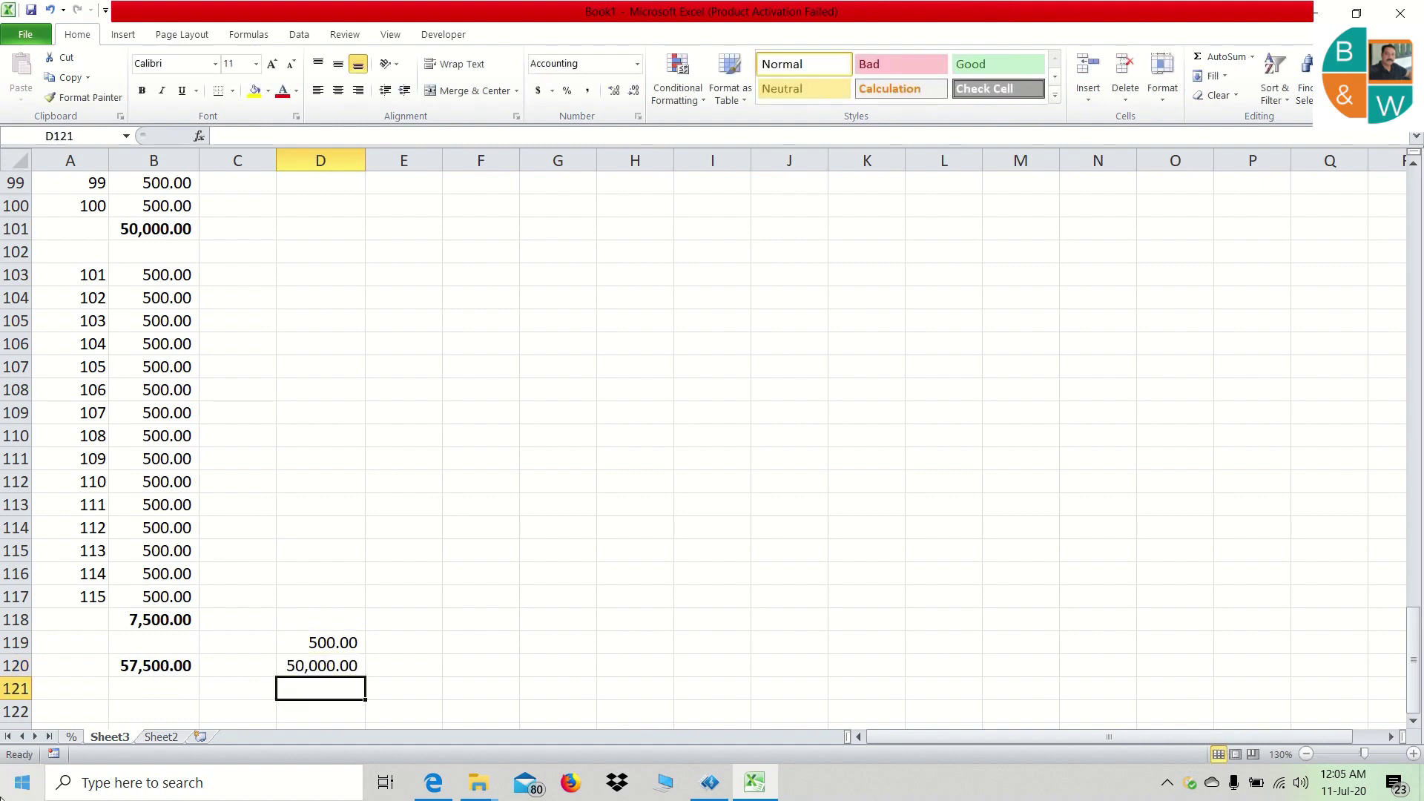
left_click(71, 737)
- Check the Marks table's five subject marks and their 203 total
scroll(341, 523, "down", 7)
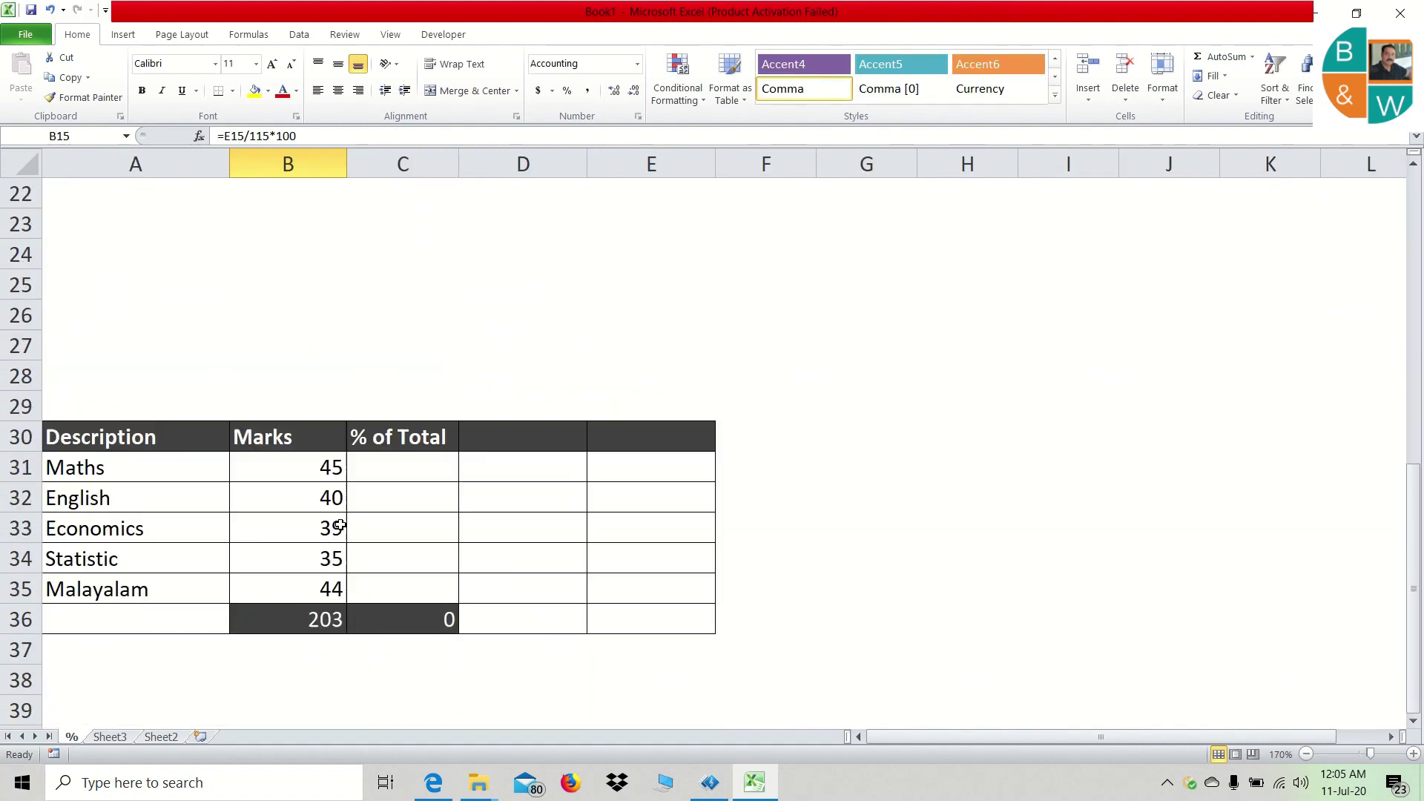
left_click_drag(302, 286, 308, 420)
left_click(305, 436)
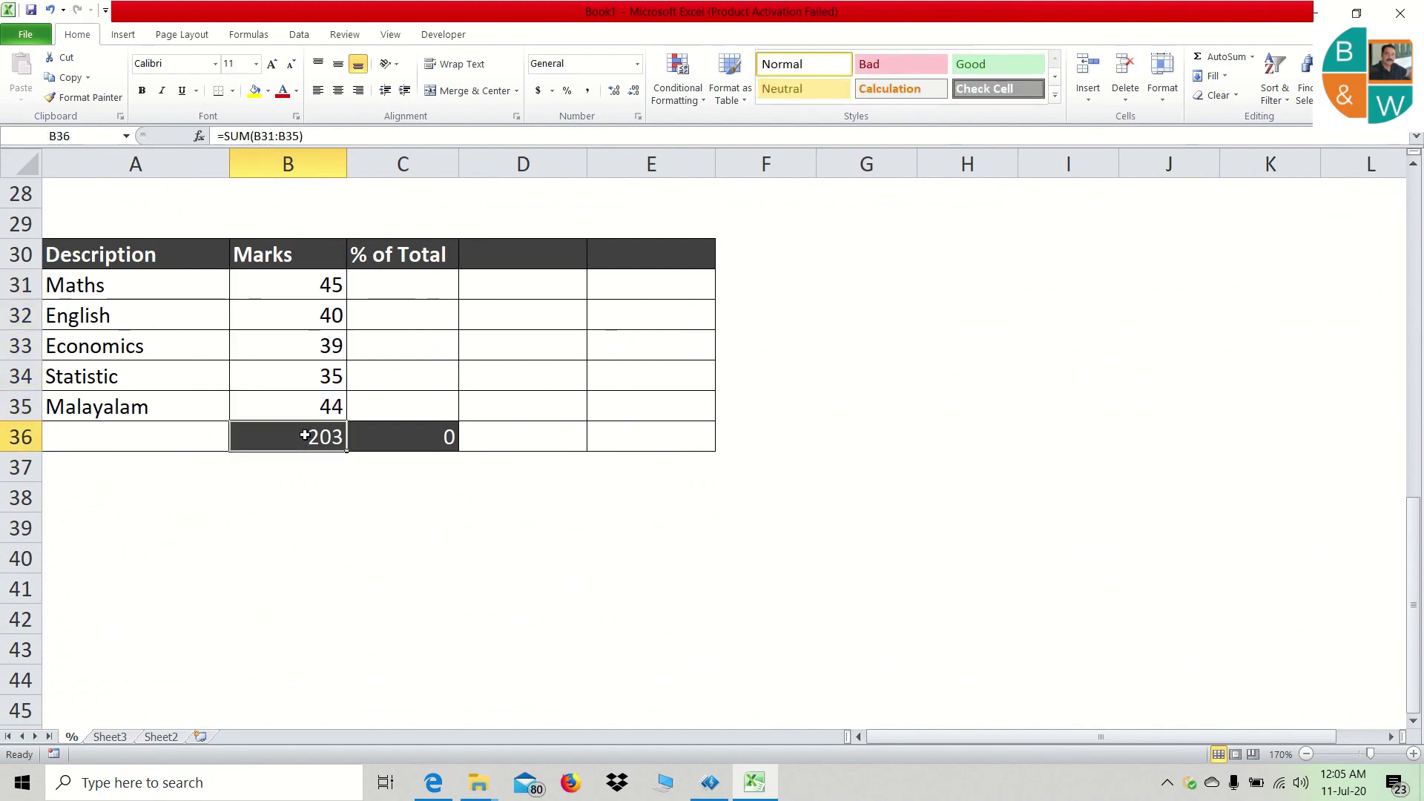
left_click(331, 287)
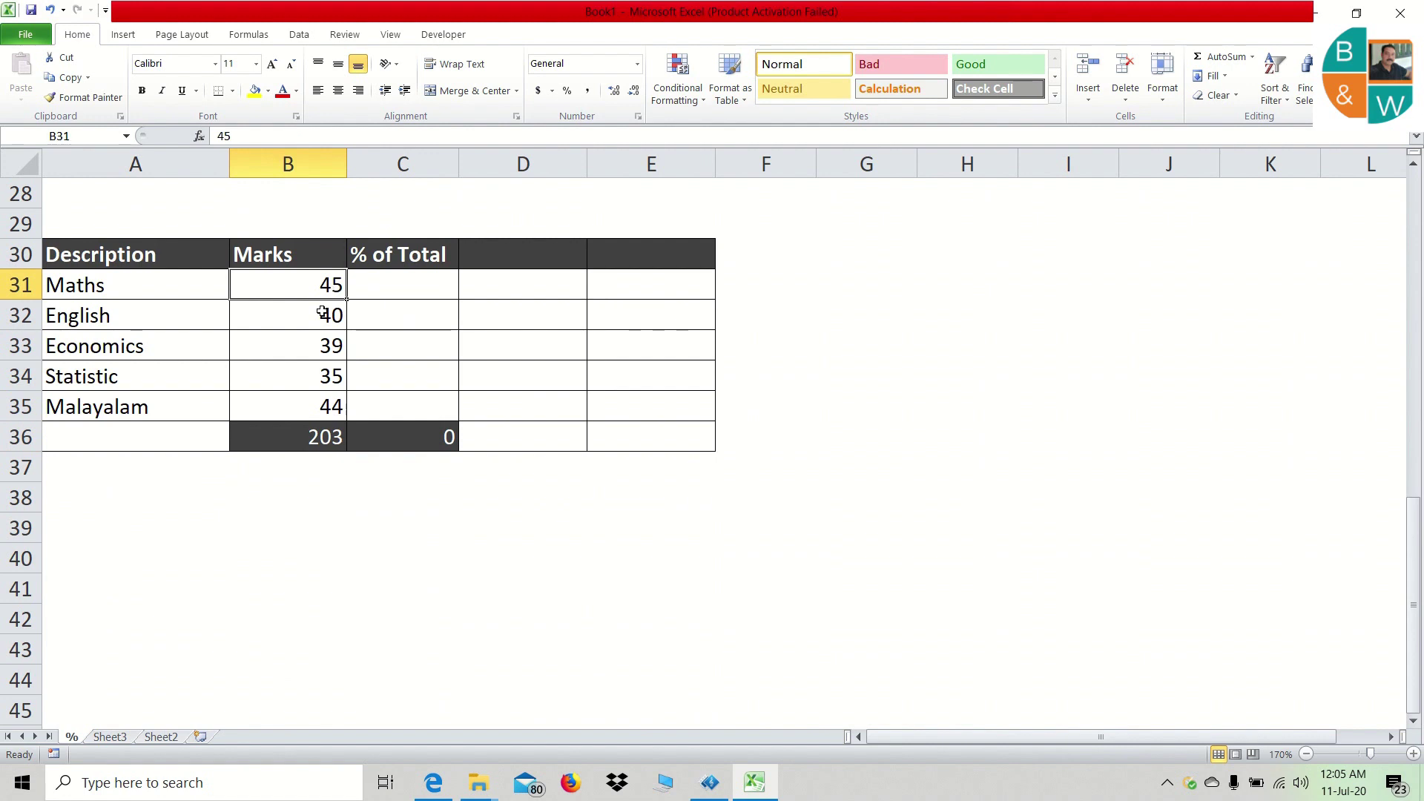
left_click(322, 312)
left_click(290, 433)
- Enter =B31/B36*100 in C31, giving Maths 22.17% of the total
left_click(385, 285)
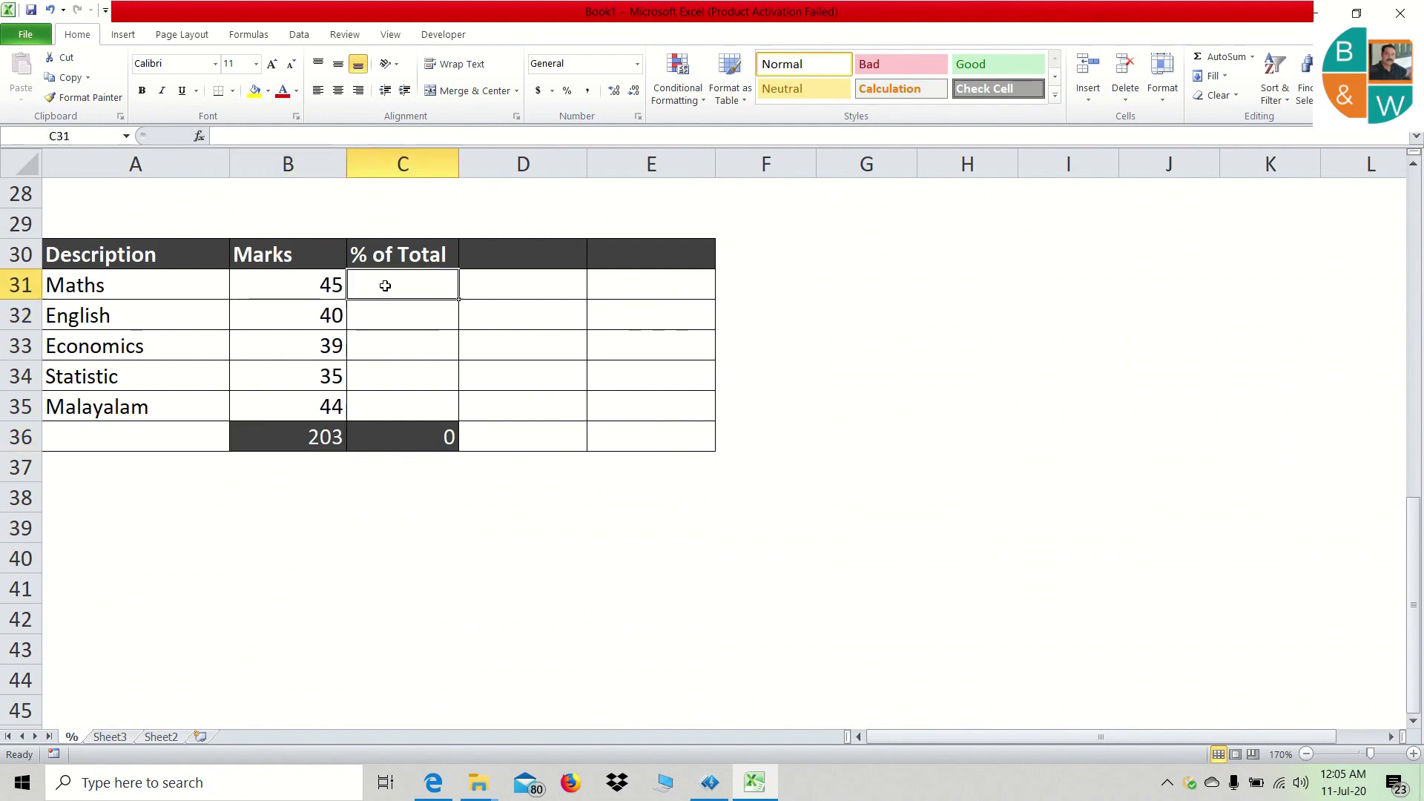
type("=")
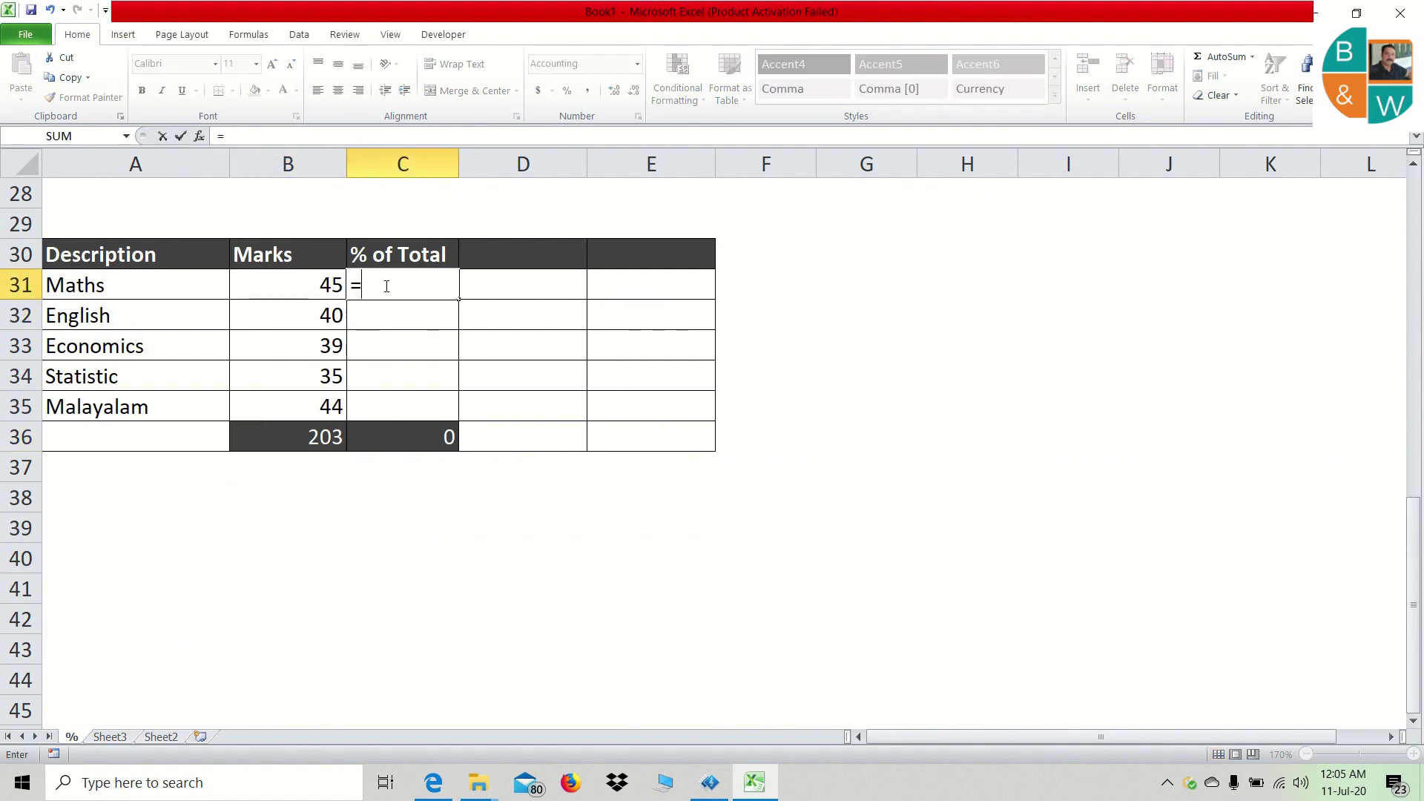
left_click(296, 291)
type("/")
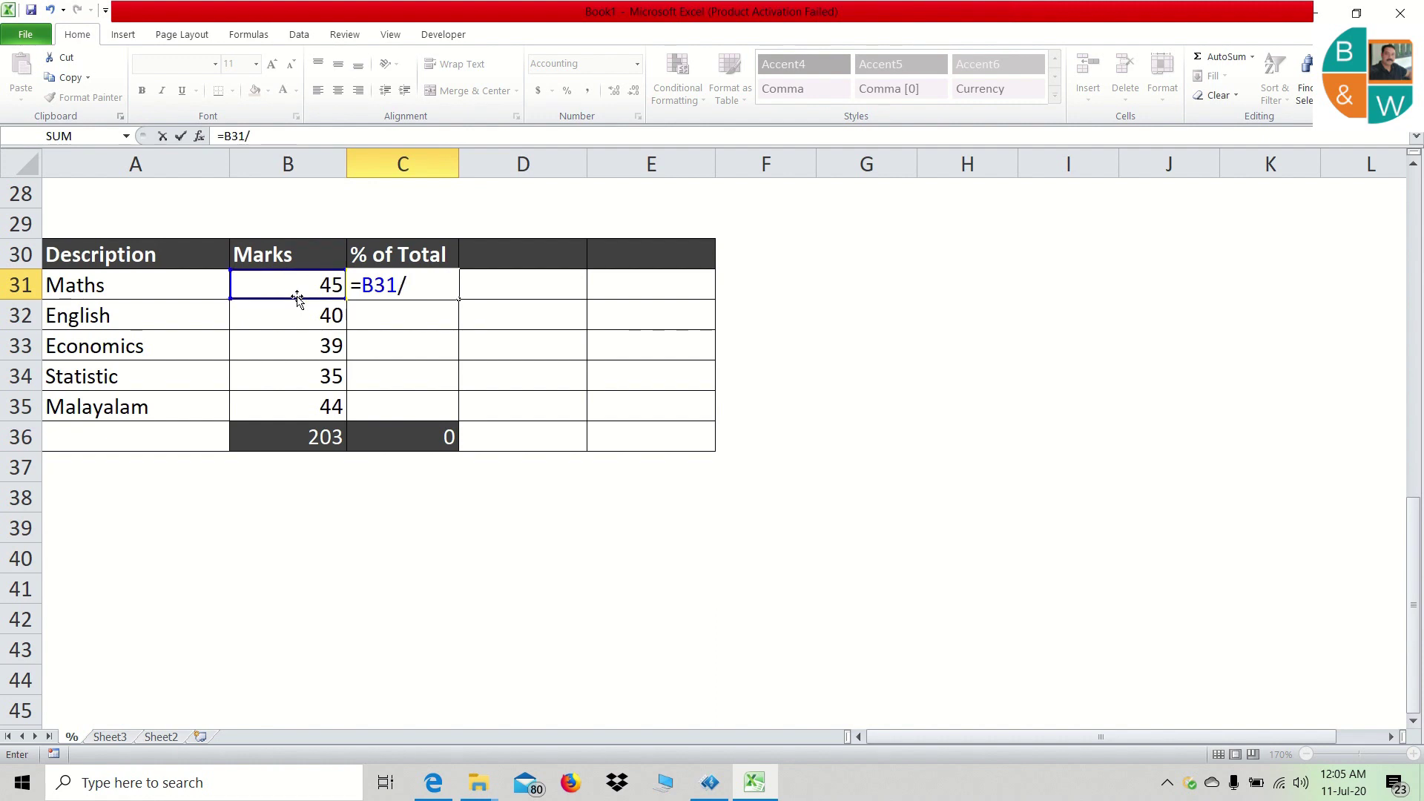
left_click(282, 438)
type("*")
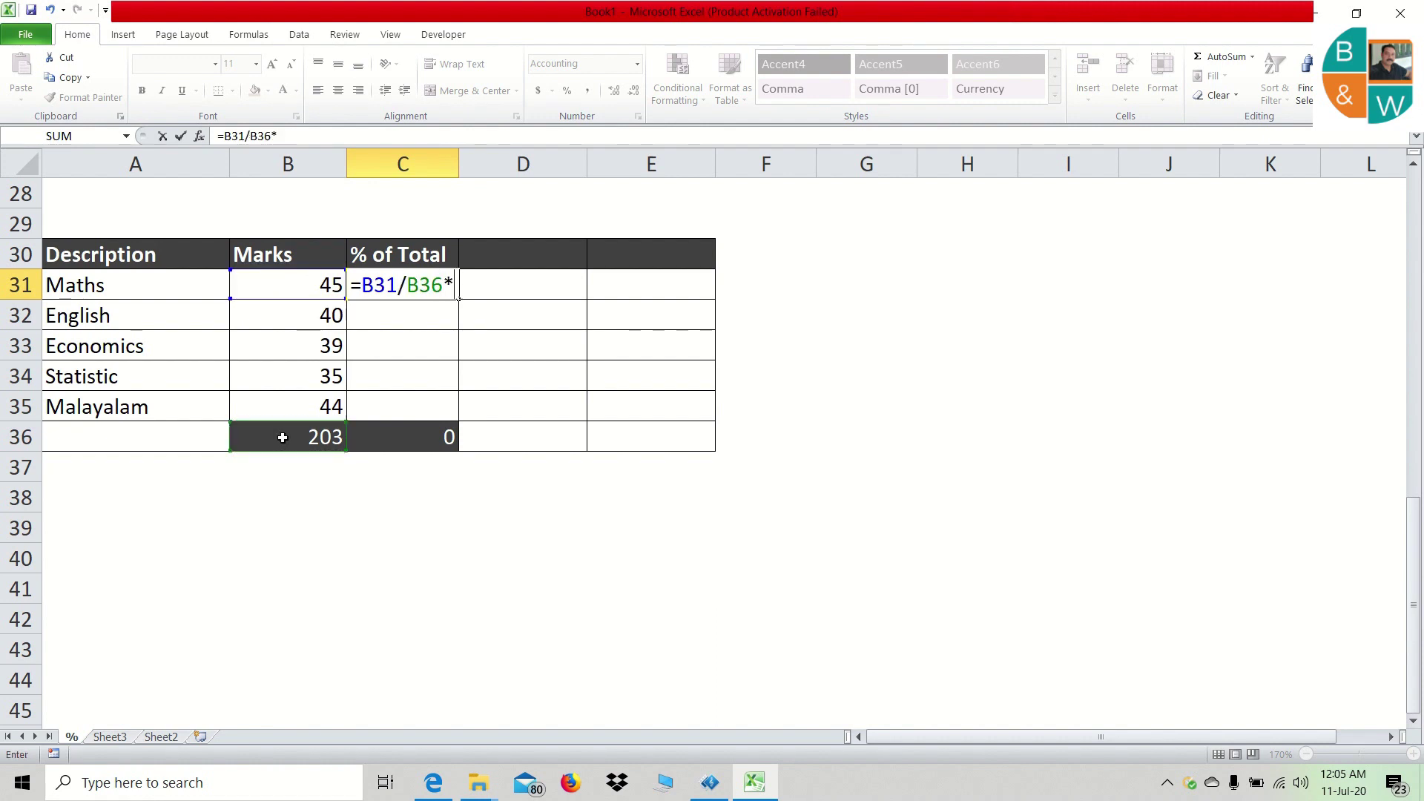
type("100")
key("Return")
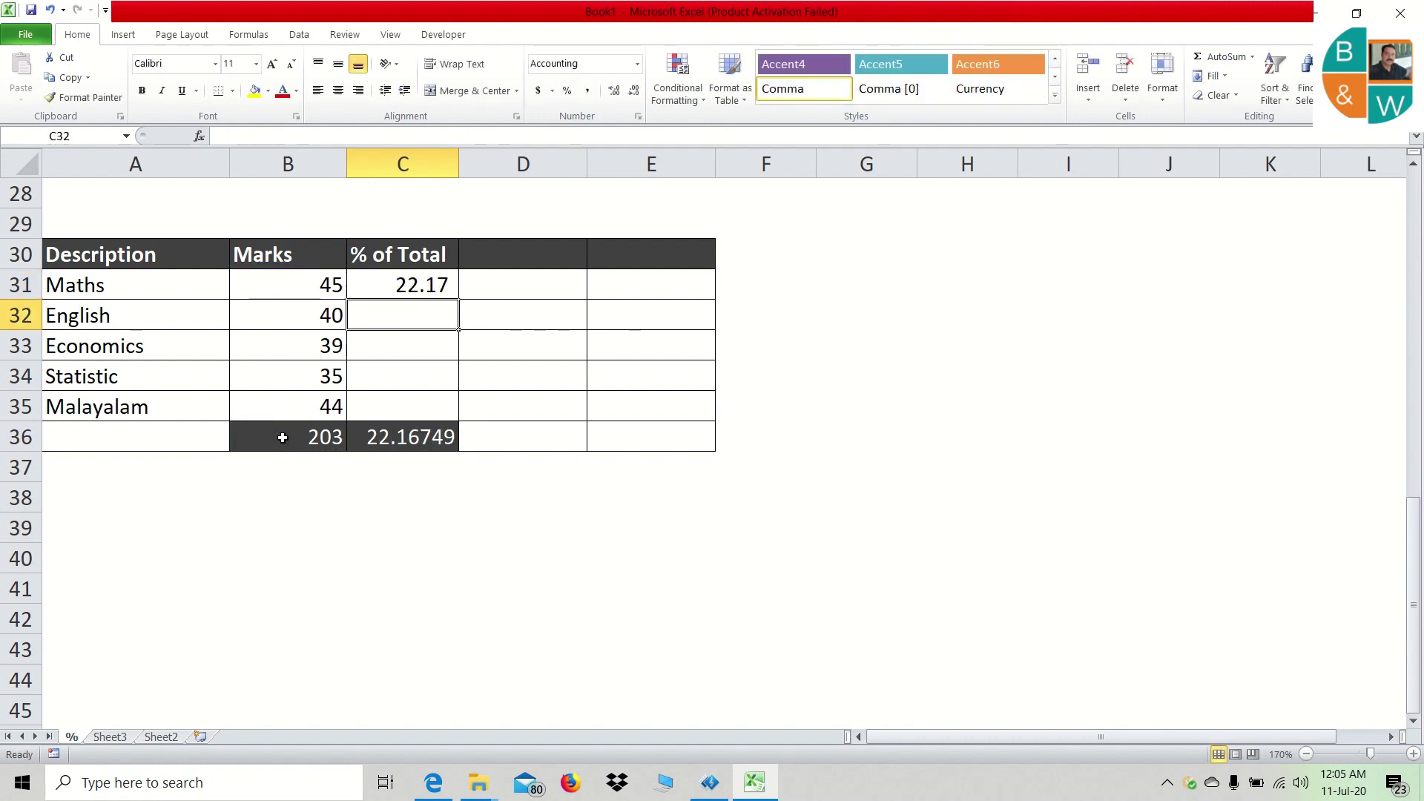
- Enter =B32/B36*100 in C32, giving English 19.70% of the total
type("=")
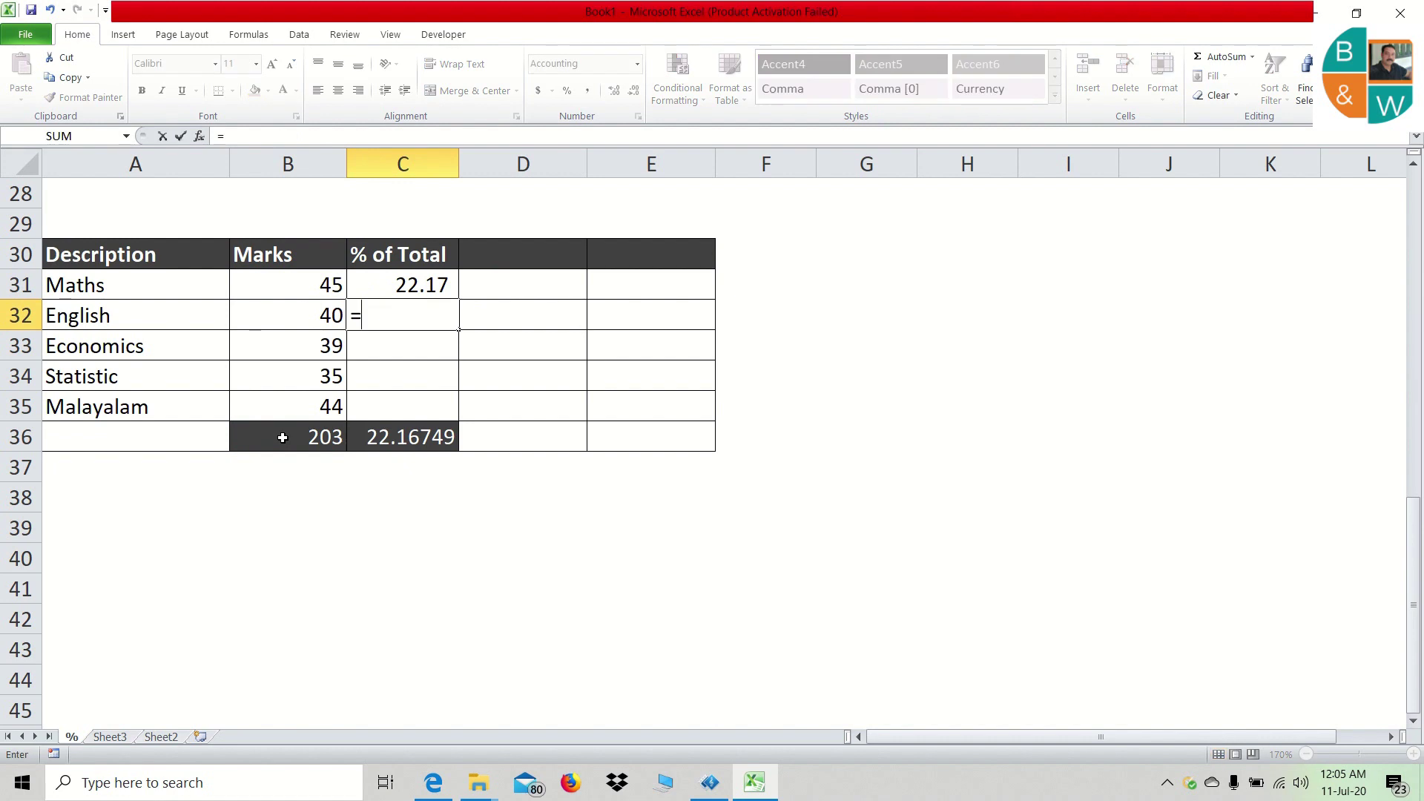
left_click(319, 324)
type("/")
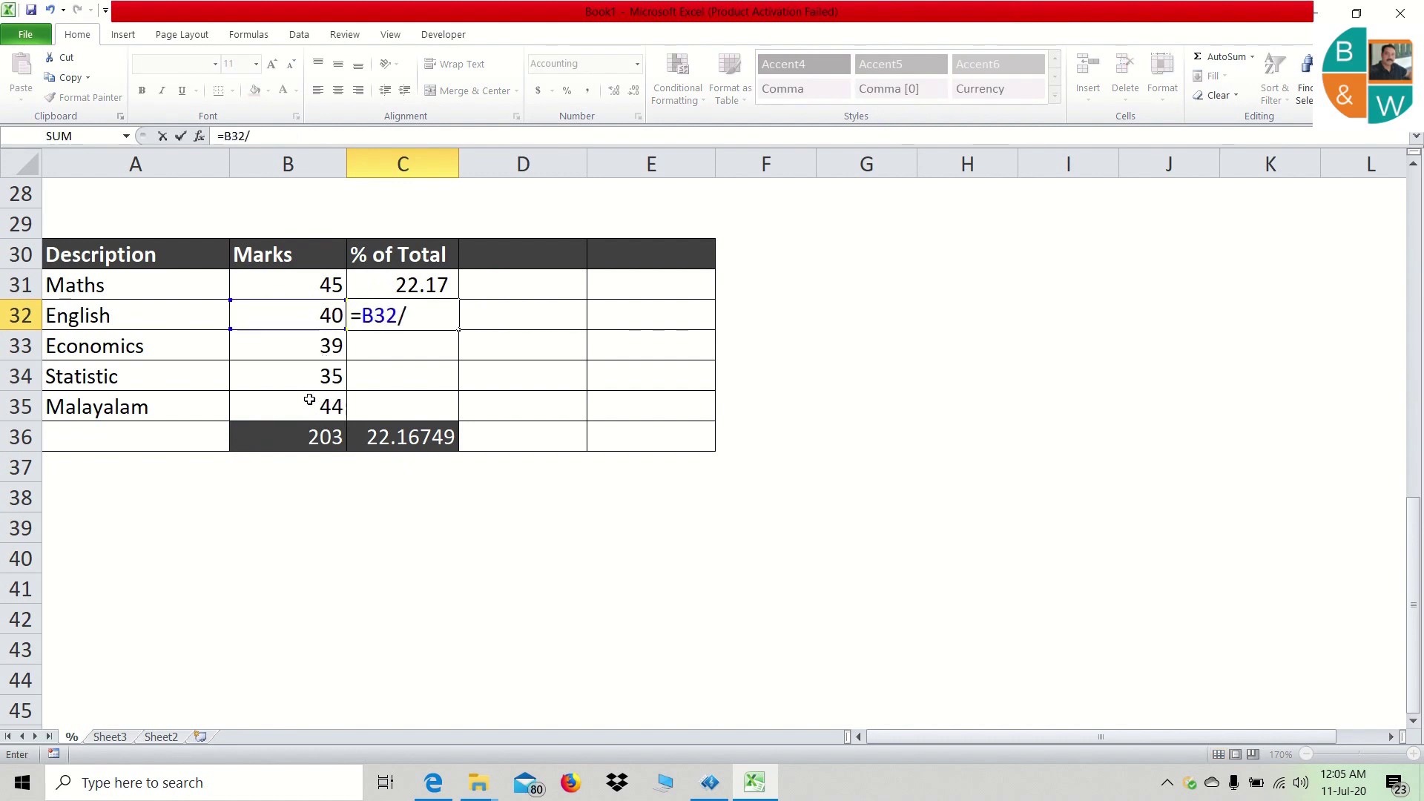
left_click(310, 429)
type("*100")
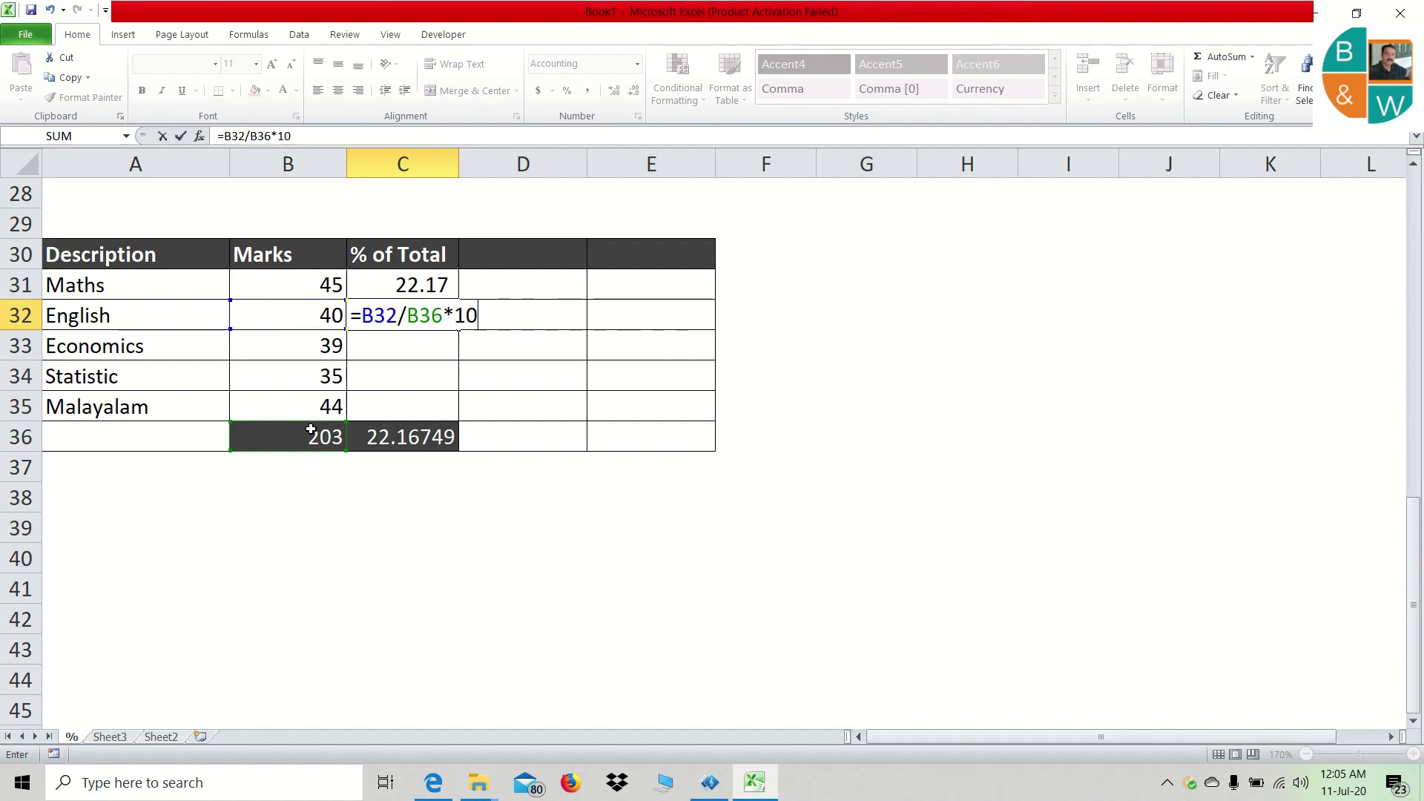
key("Return")
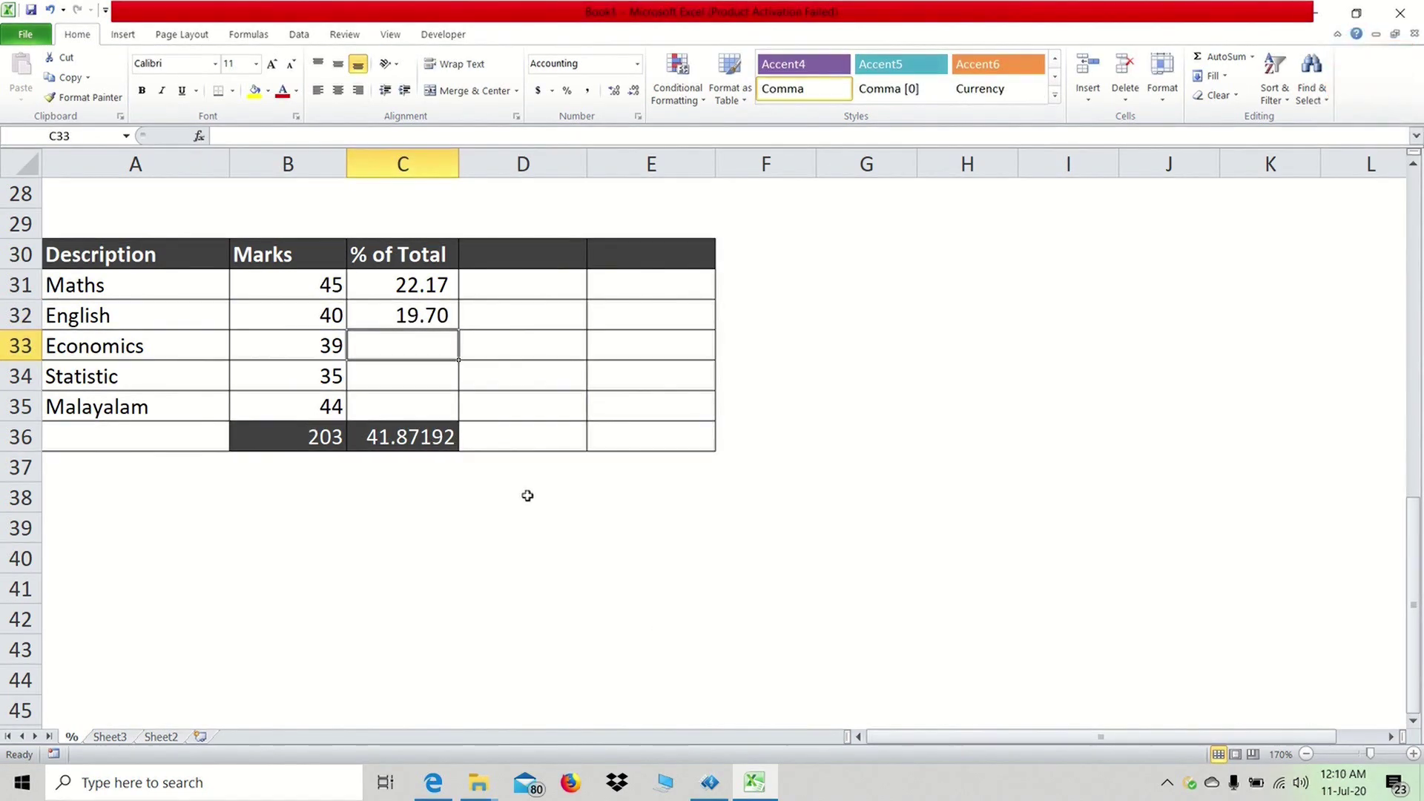